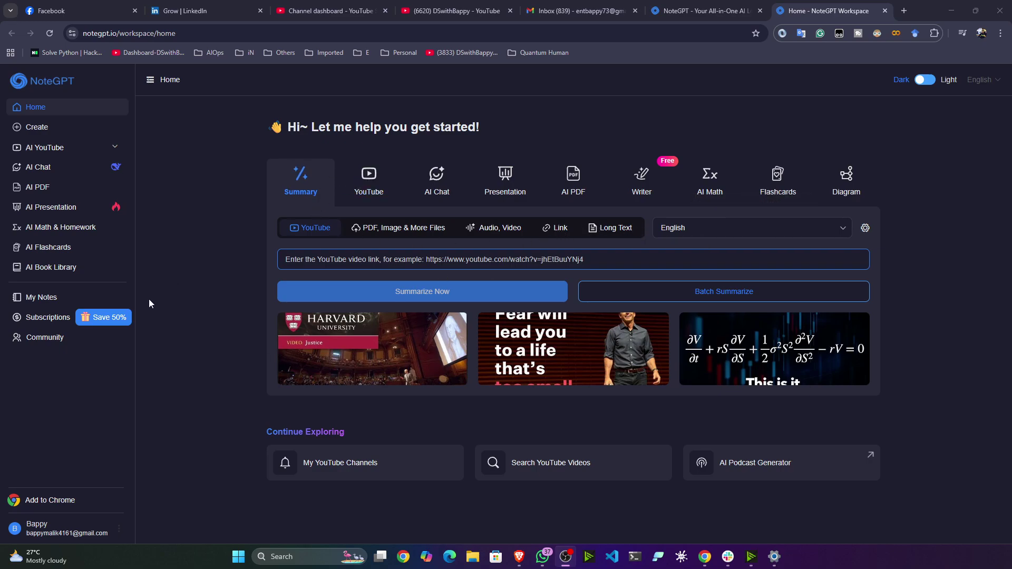
Step: Visit the YouTube Transcribe & Summarize page, then go back Home and open AI Chat
click(377, 177)
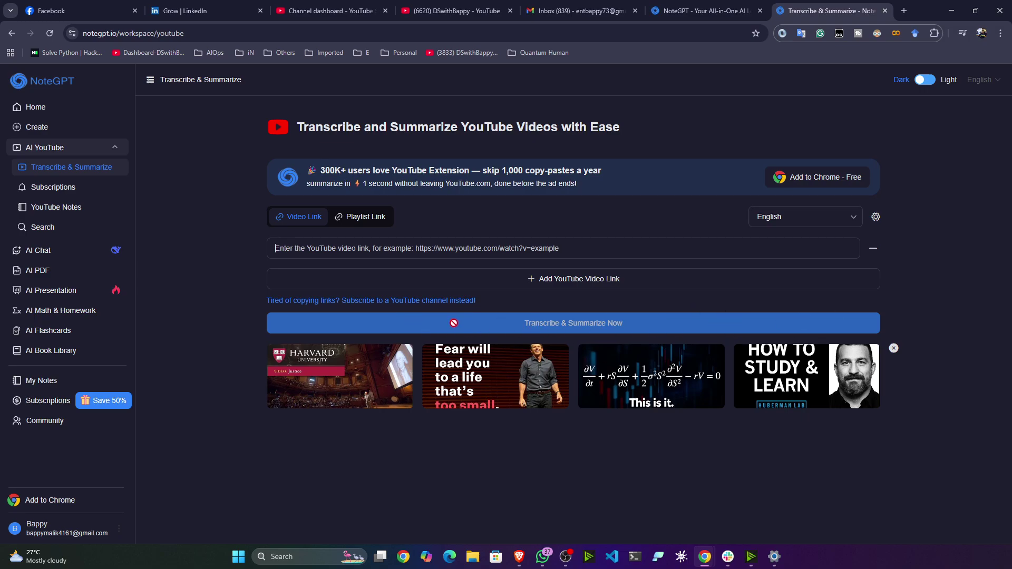
click(39, 129)
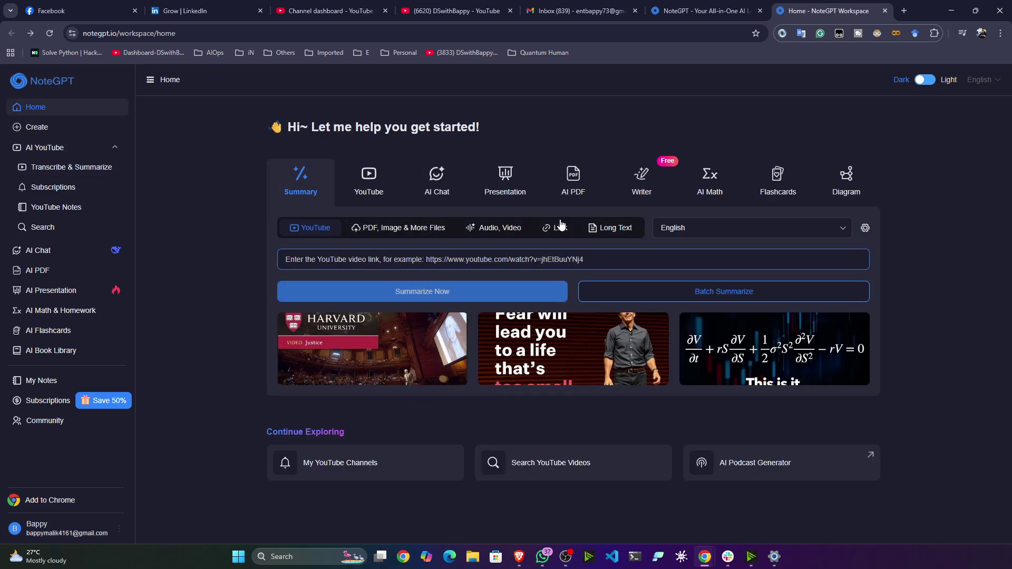
click(433, 178)
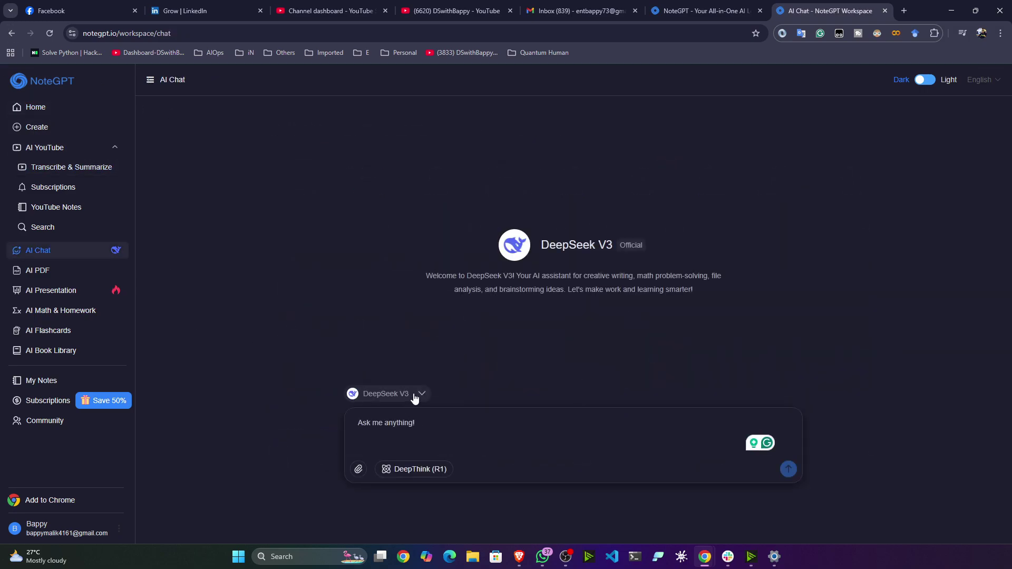
Step: Check the model list and attach dialog without changes, then send 'Hi' to DeepSeek V3
click(415, 399)
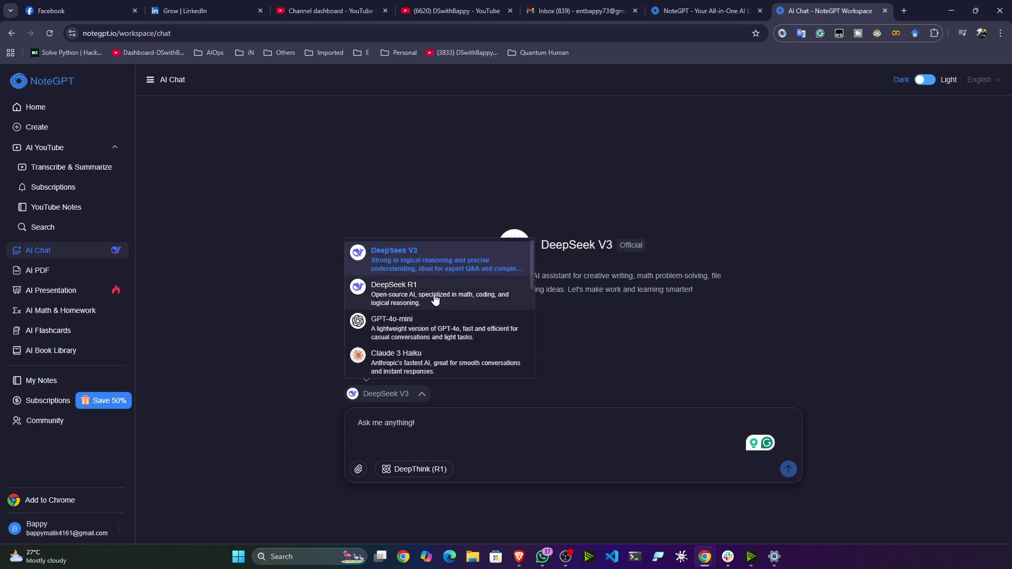
click(392, 429)
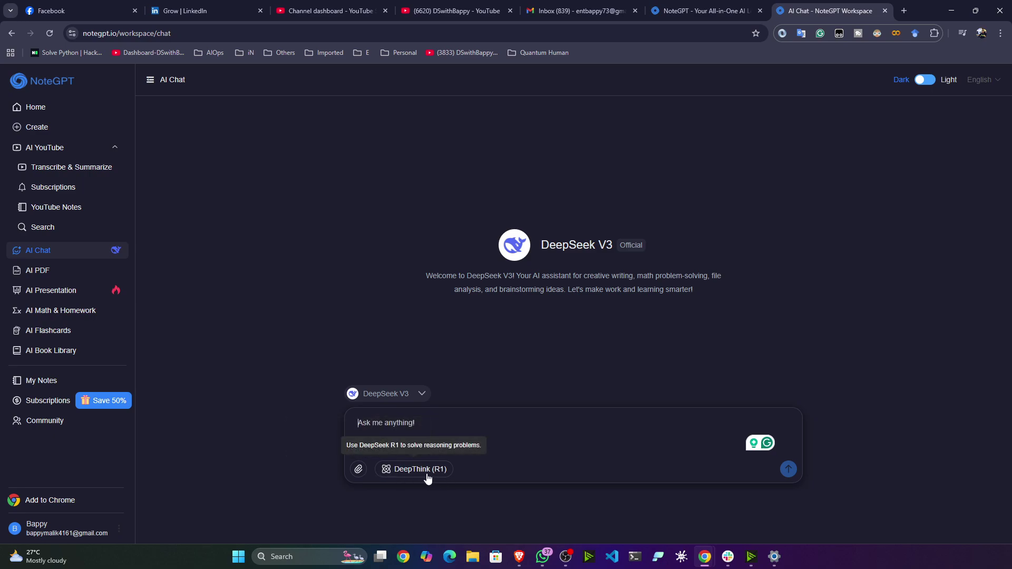
click(359, 469)
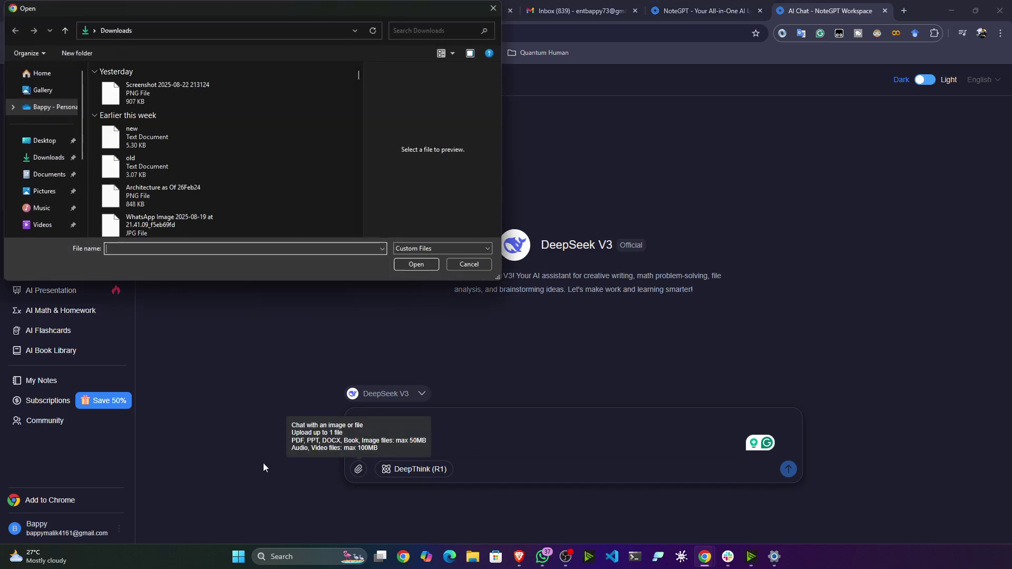
click(470, 265)
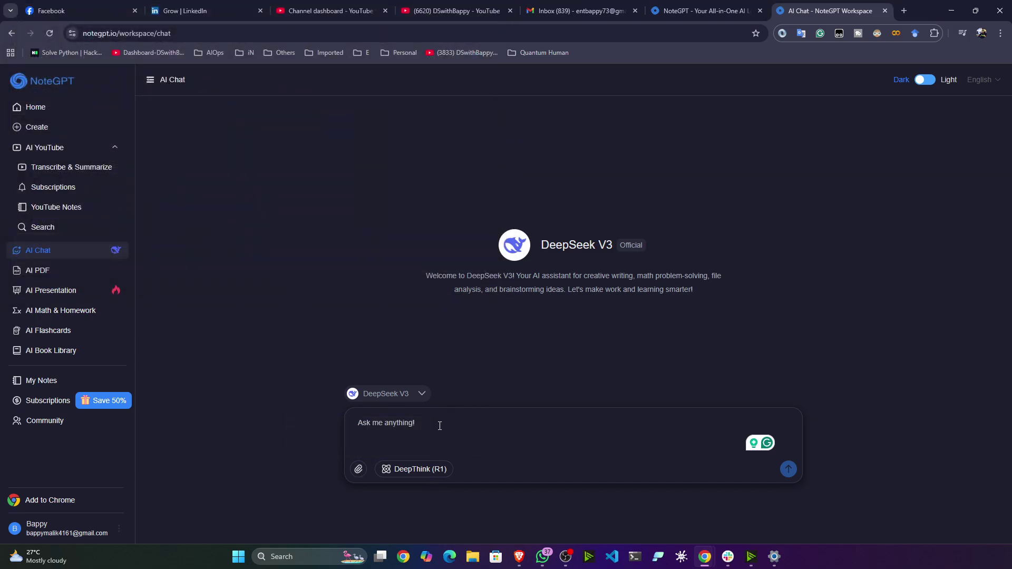
text(Hi)
click(789, 469)
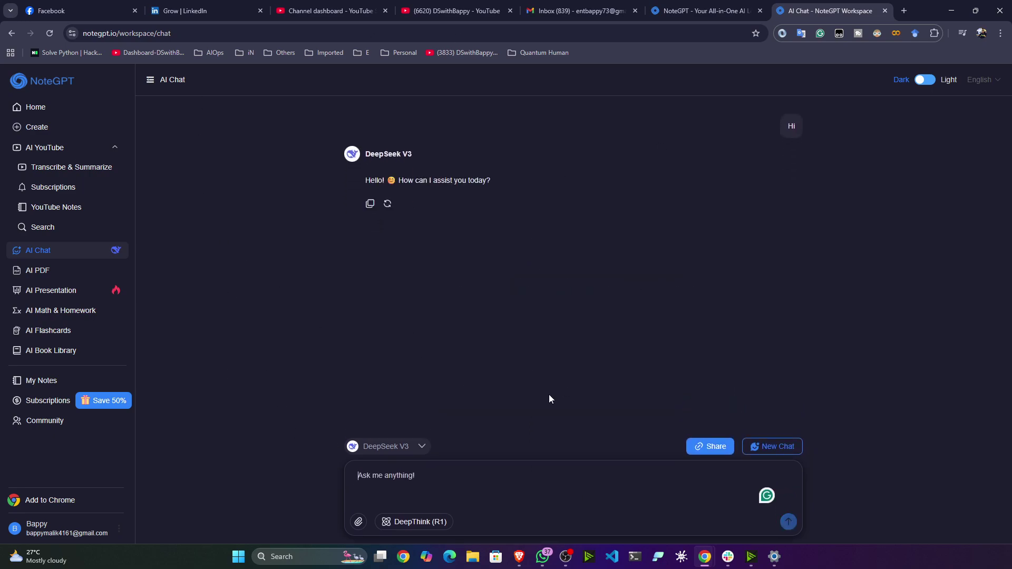
Step: Browse the full model list again, keep DeepSeek V3, and return Home
click(419, 446)
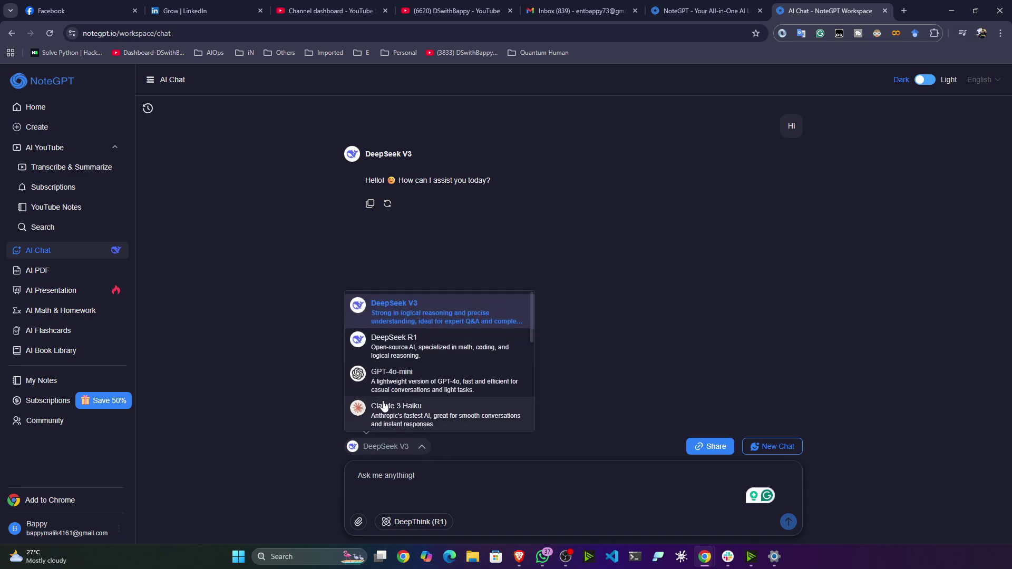
scroll(375, 374, down, 1)
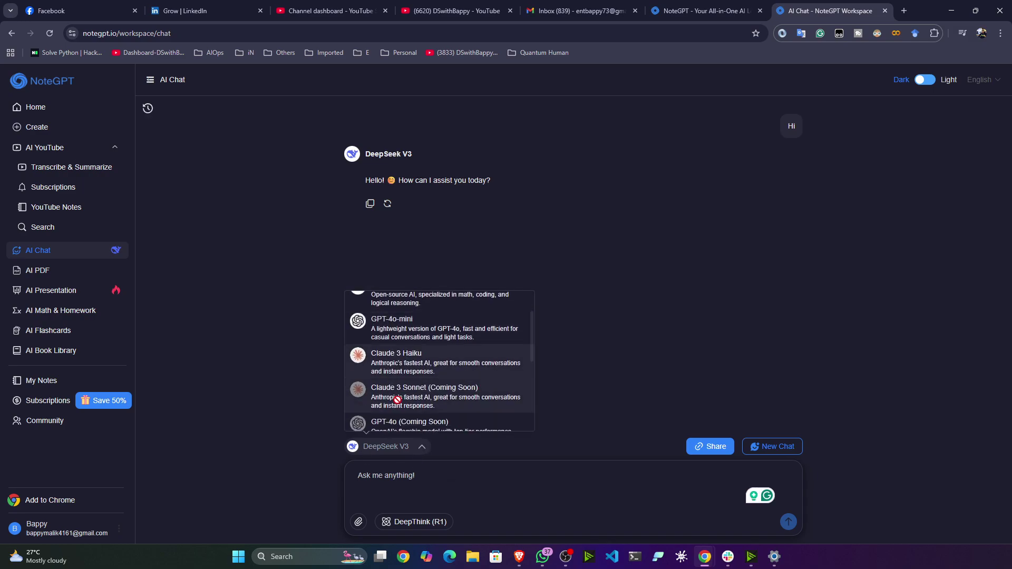
scroll(396, 398, down, 2)
click(625, 365)
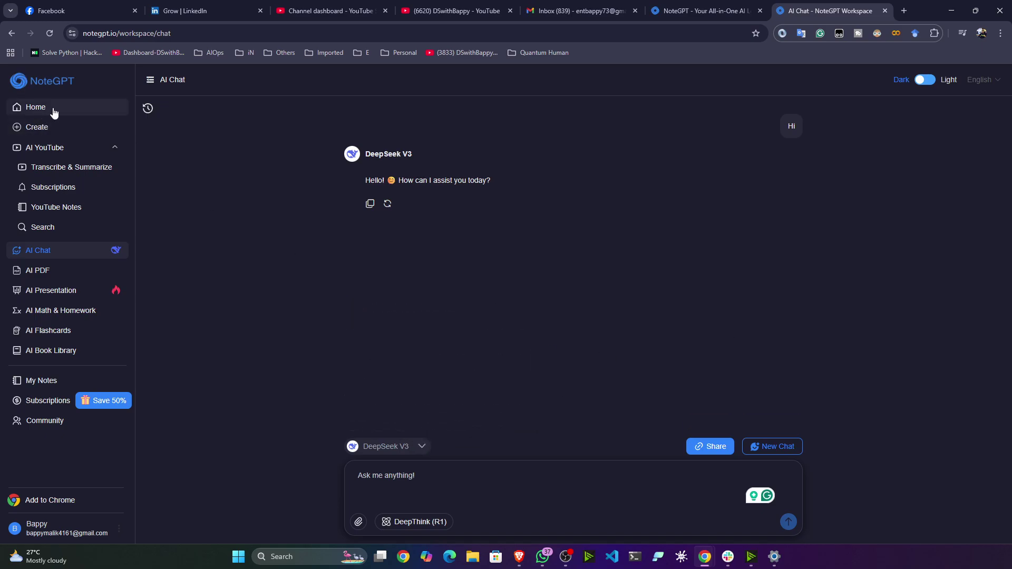
click(44, 112)
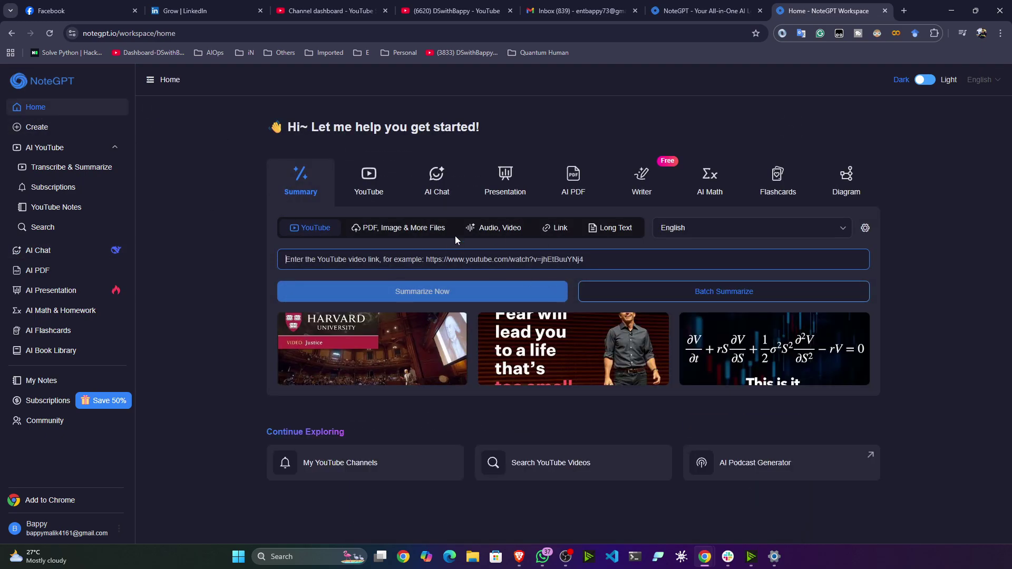
Step: Start a new AI Presentation, inspect its language, tone and length options, then leave it unfinished
click(506, 181)
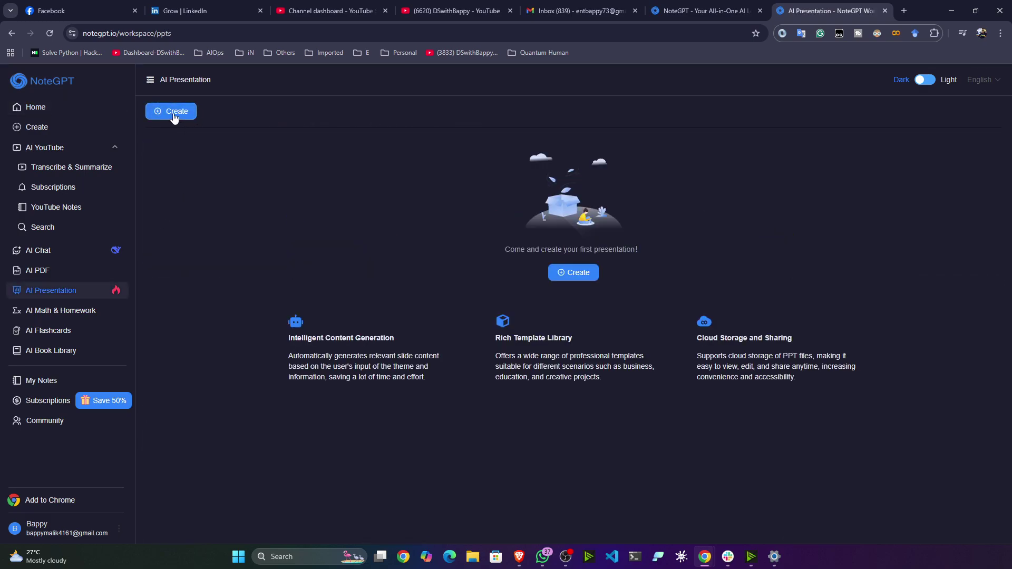
click(174, 112)
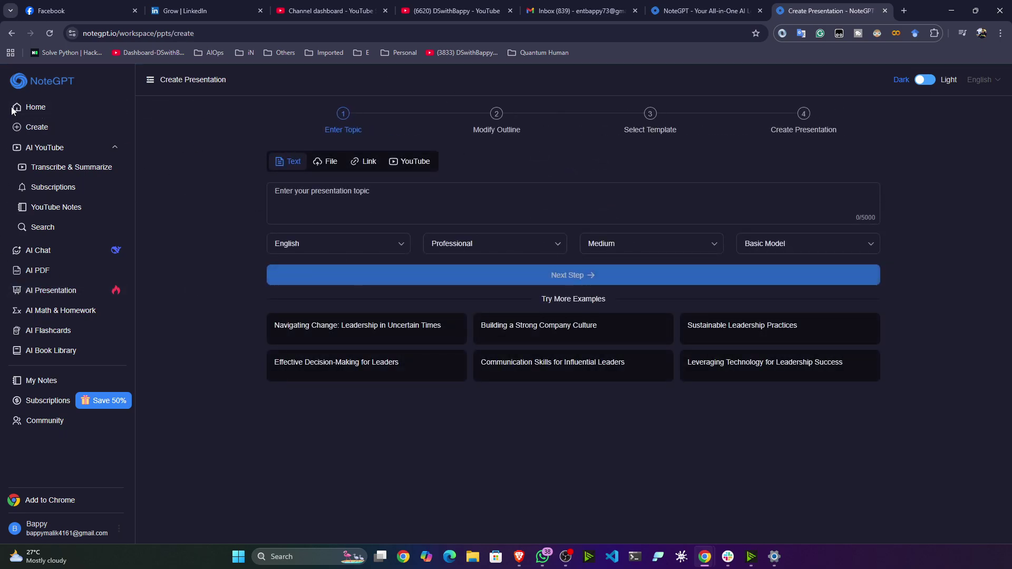
click(397, 249)
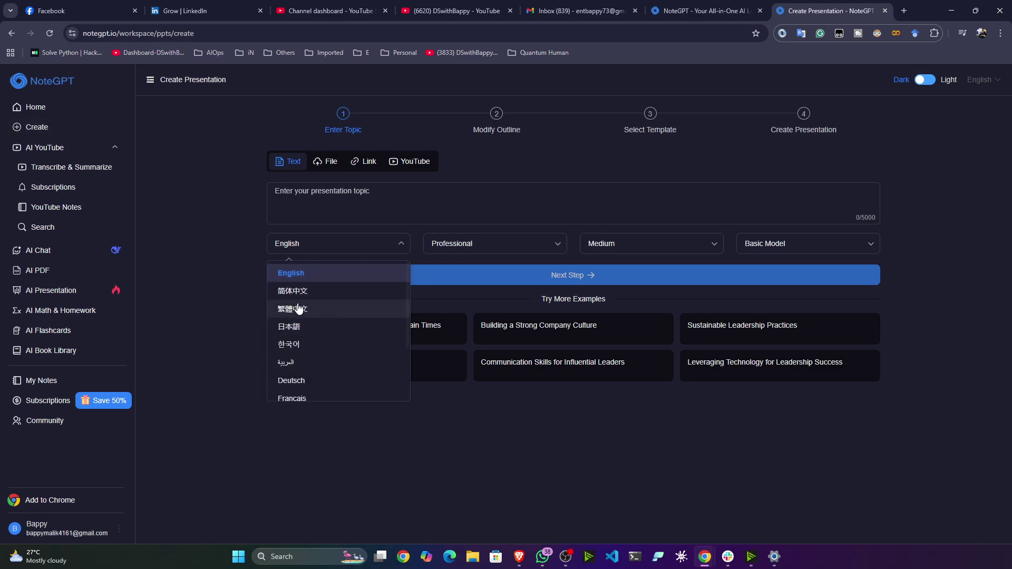
click(551, 249)
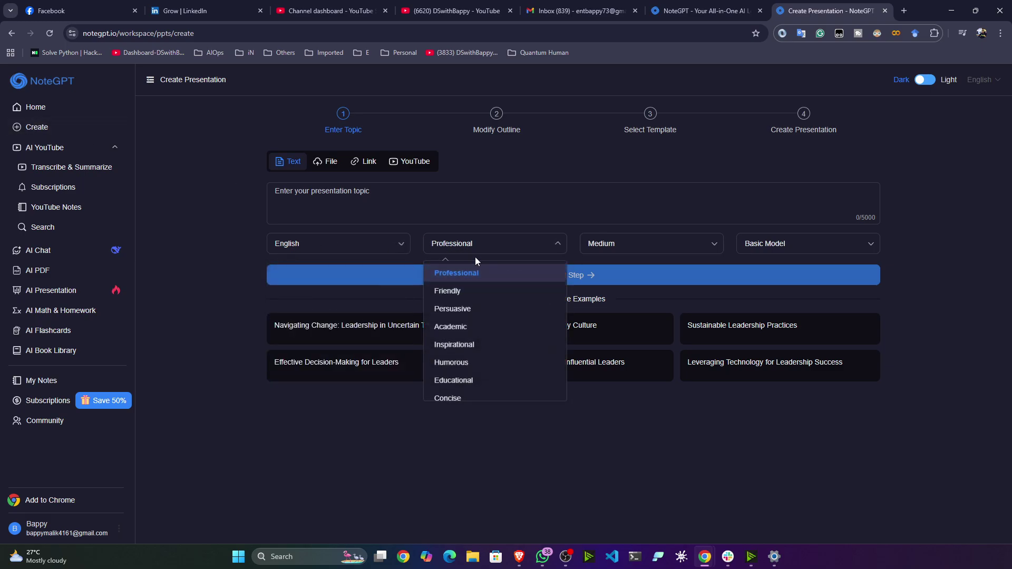
click(644, 252)
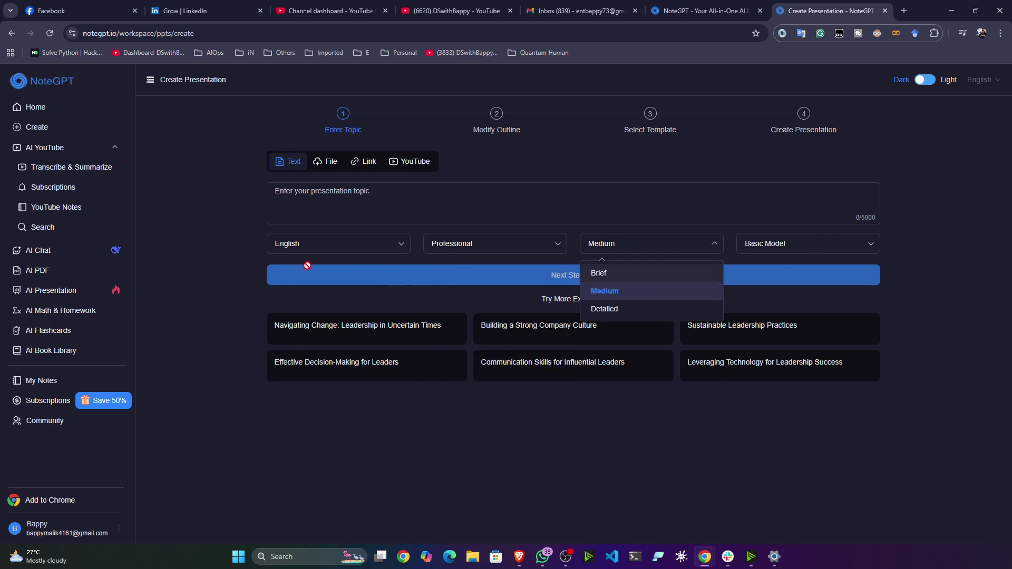
click(36, 107)
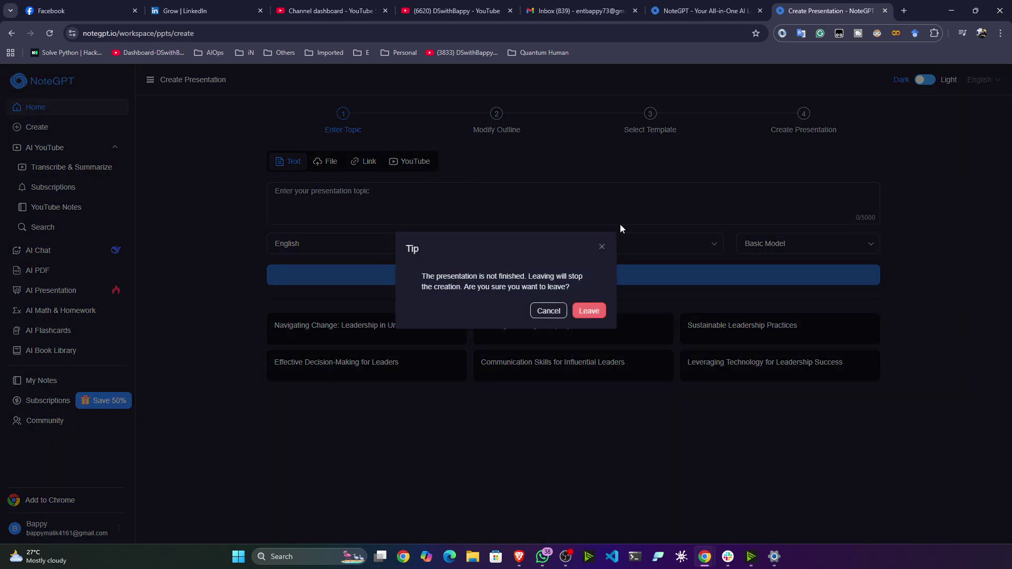
click(588, 311)
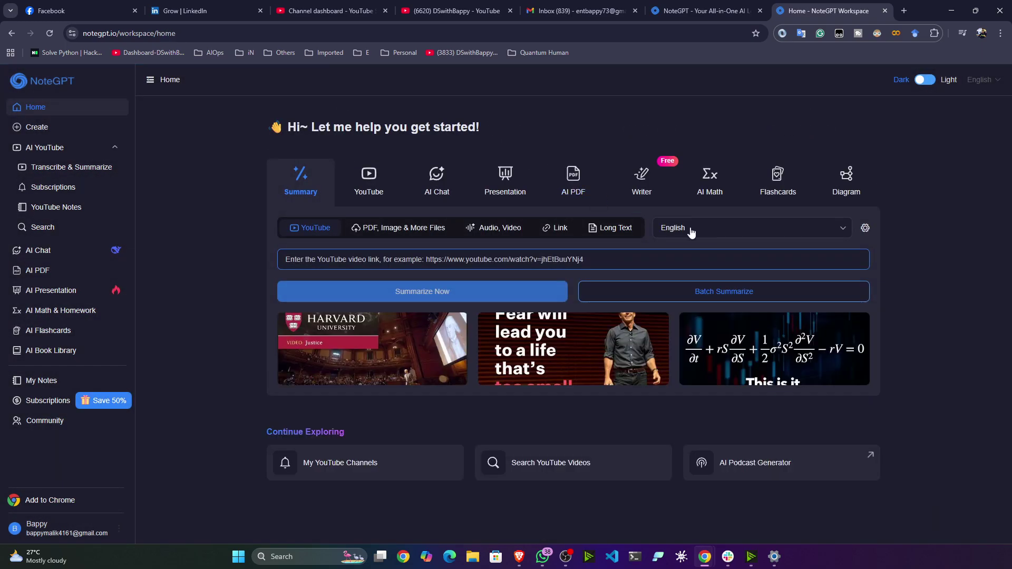
Step: Preview the Writer tools, AI Math & Homework helper and AI Flashcards page, returning Home
click(641, 176)
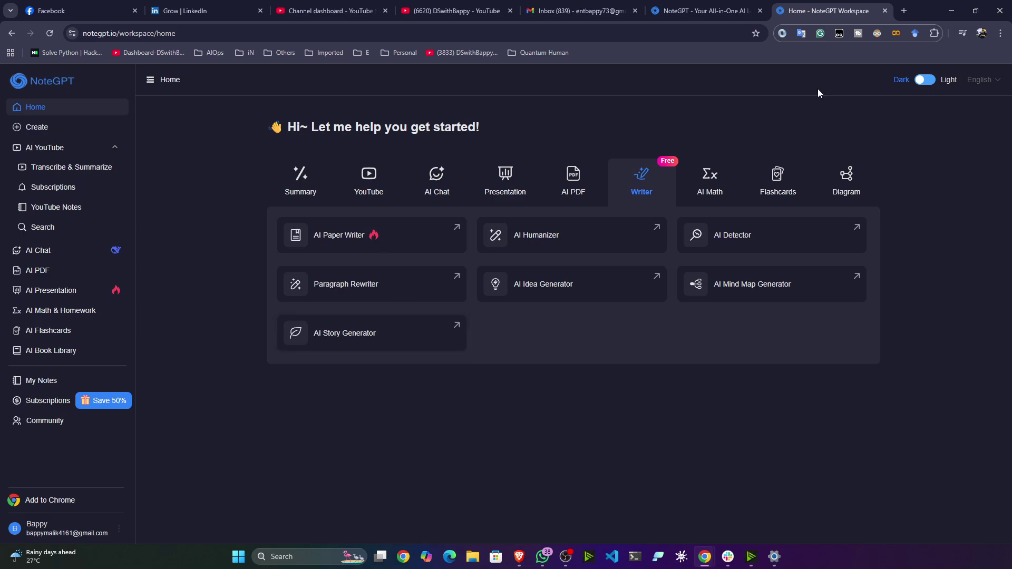
click(711, 184)
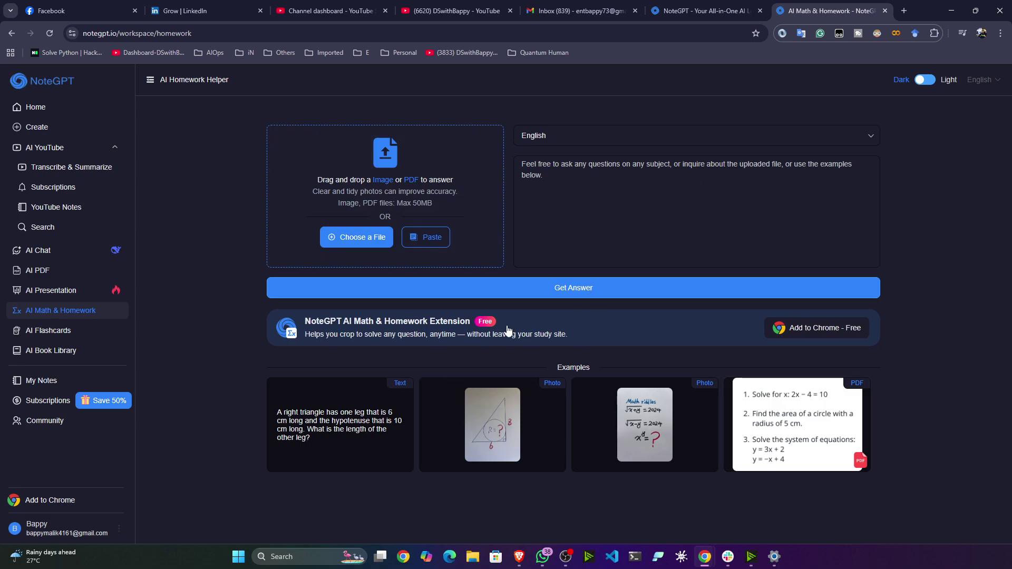
click(50, 108)
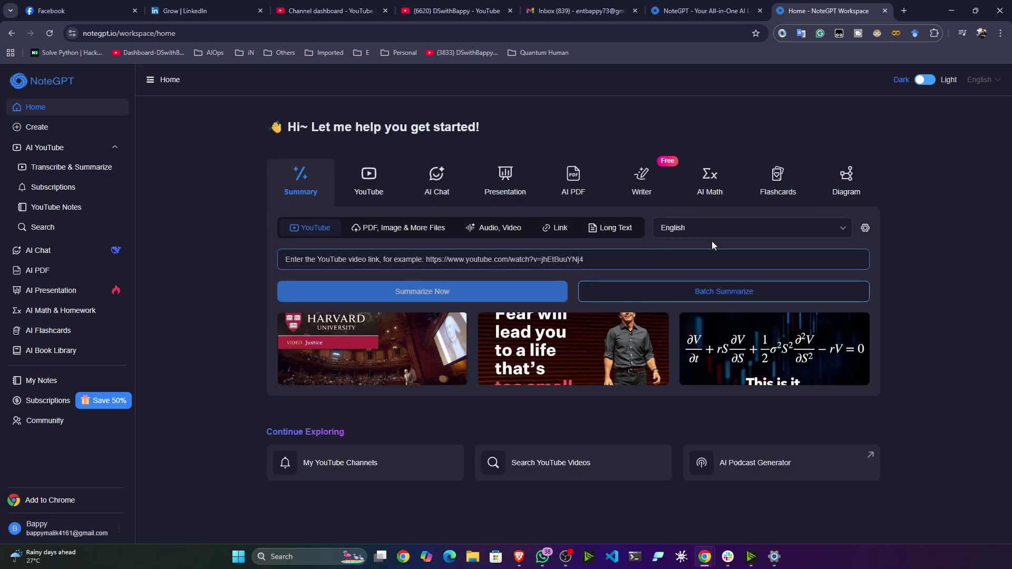
click(777, 172)
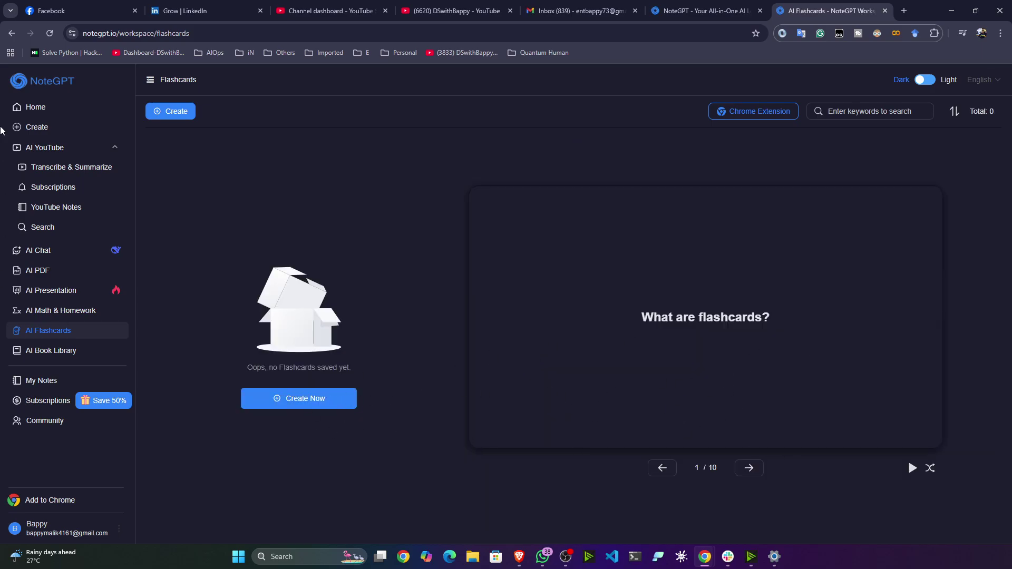
click(64, 103)
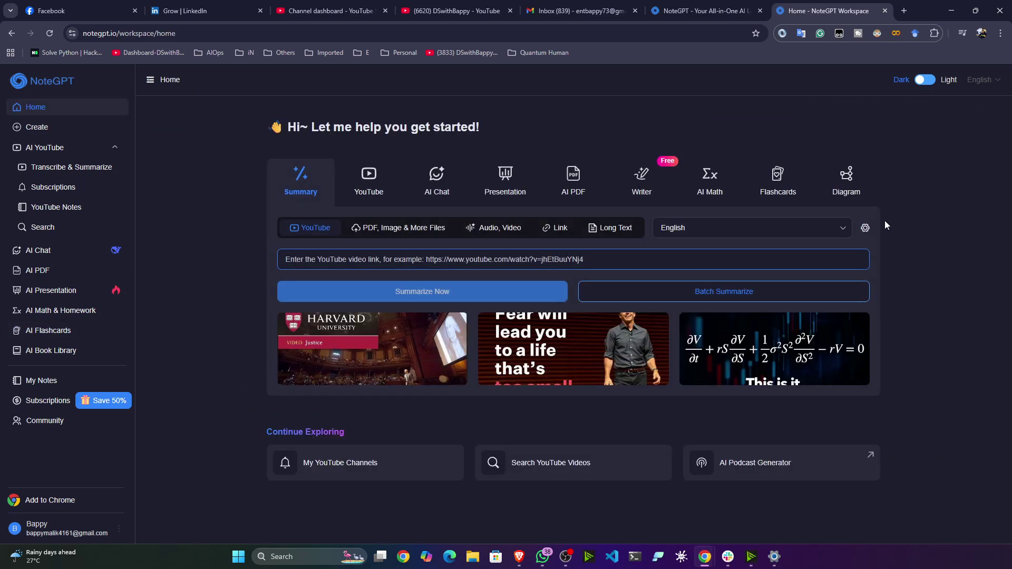
Step: Glance at the Diagram templates, reselect the Summary panel, and switch to the YouTube channel tab
click(844, 174)
scroll(312, 334, down, 1)
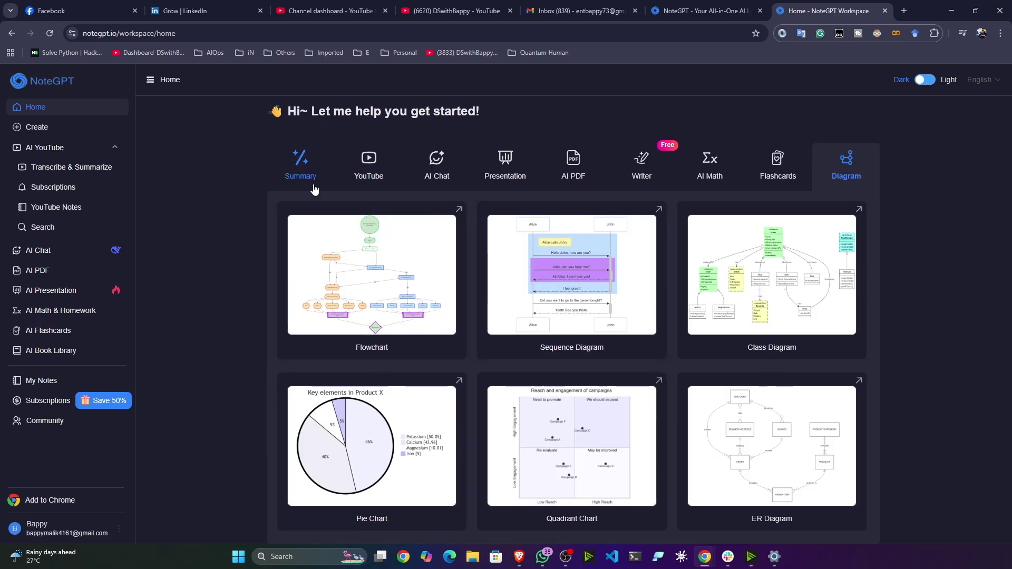
click(301, 174)
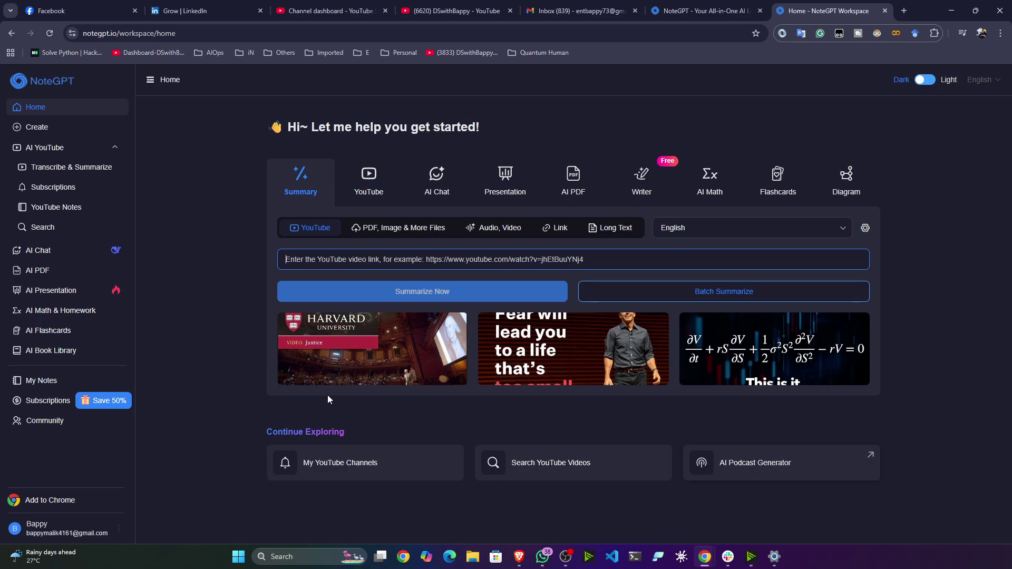
click(430, 6)
Step: Show the channel's full Videos list and scroll to the SageMaker video
scroll(301, 272, down, 2)
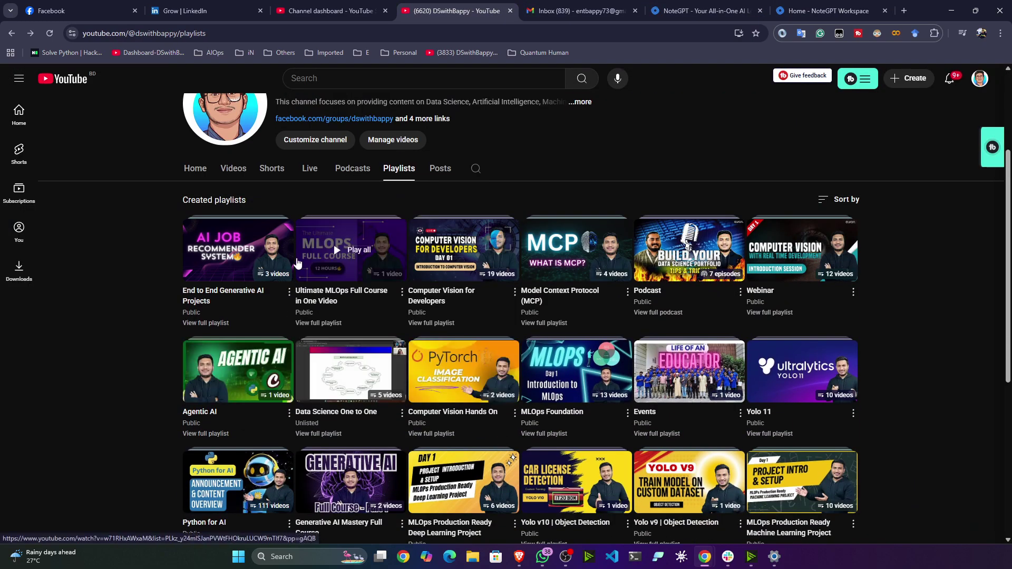
click(233, 168)
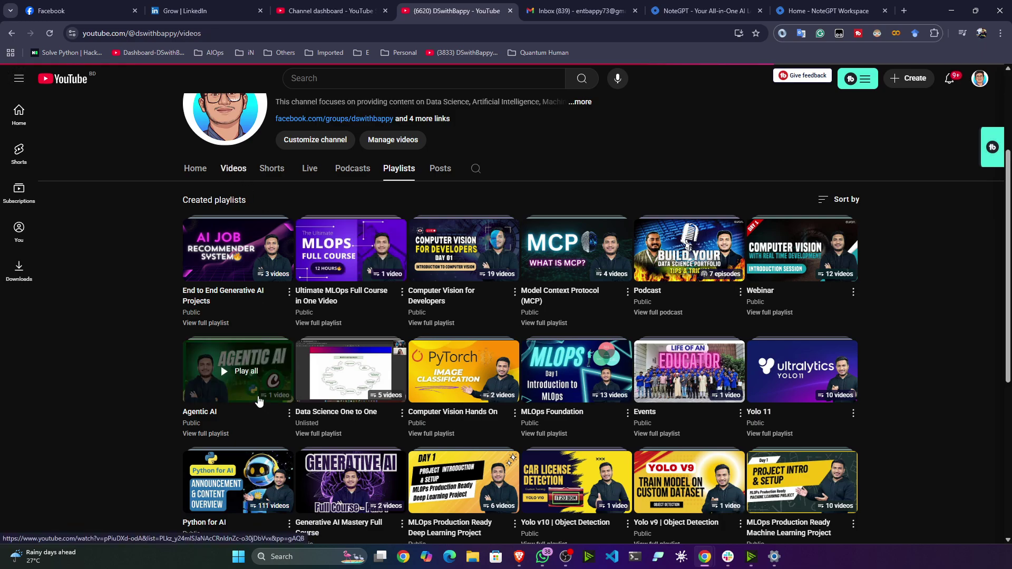
scroll(99, 377, down, 4)
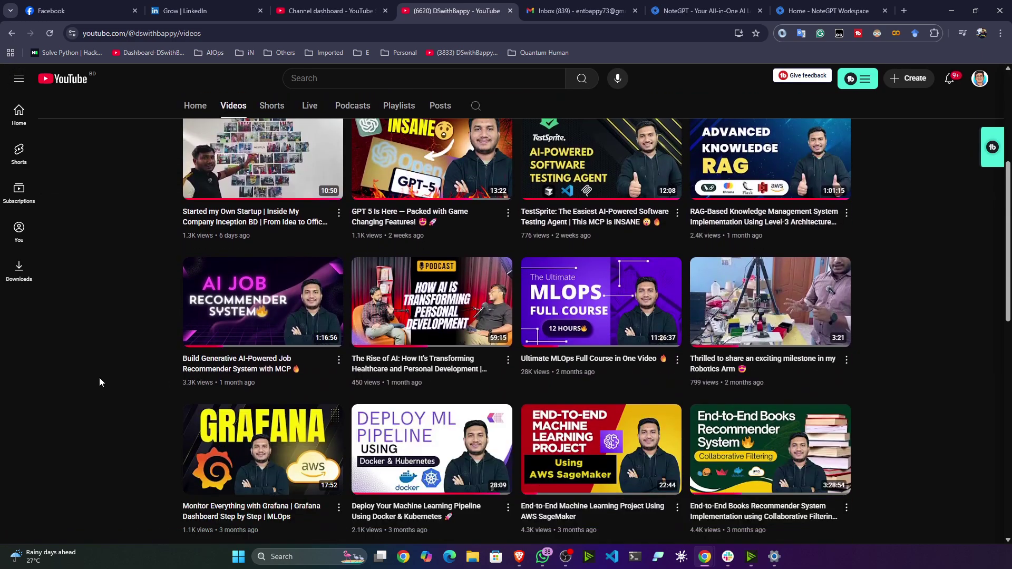
scroll(99, 378, down, 1)
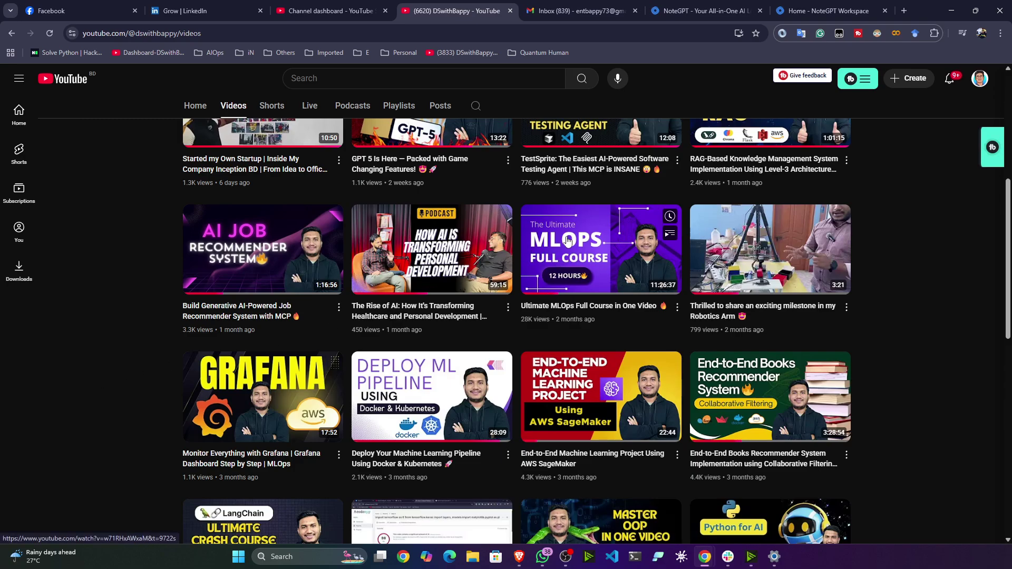
scroll(569, 255, up, 2)
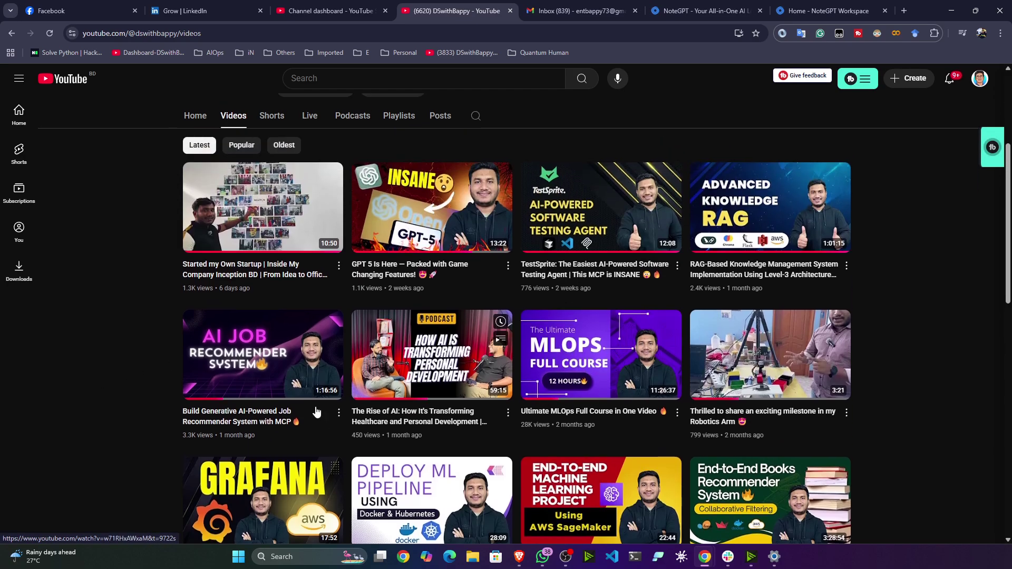
scroll(204, 416, down, 3)
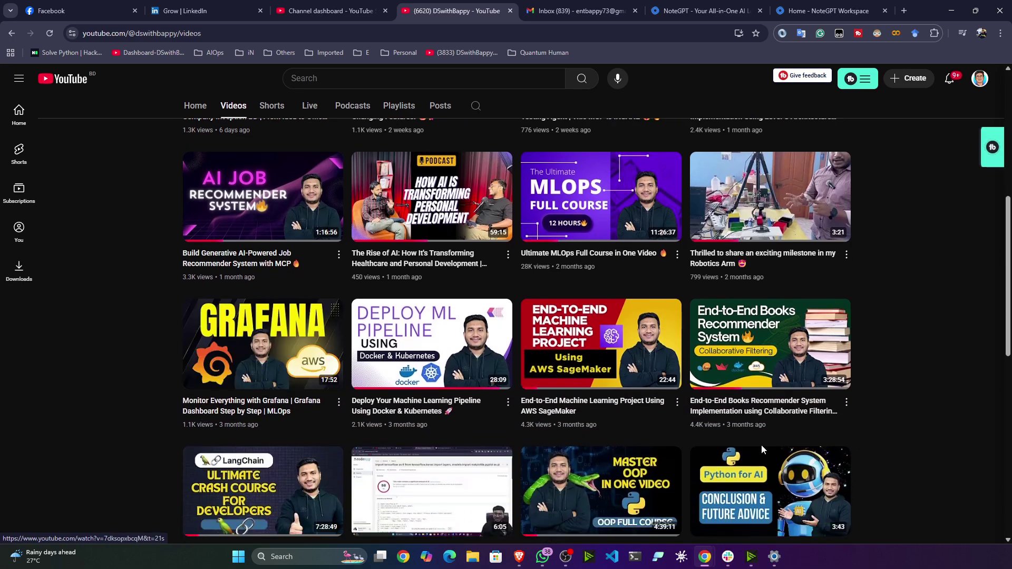
scroll(604, 308, down, 1)
Step: Open the AWS SageMaker video in a new tab, check it, and return to NoteGPT
right_click(597, 299)
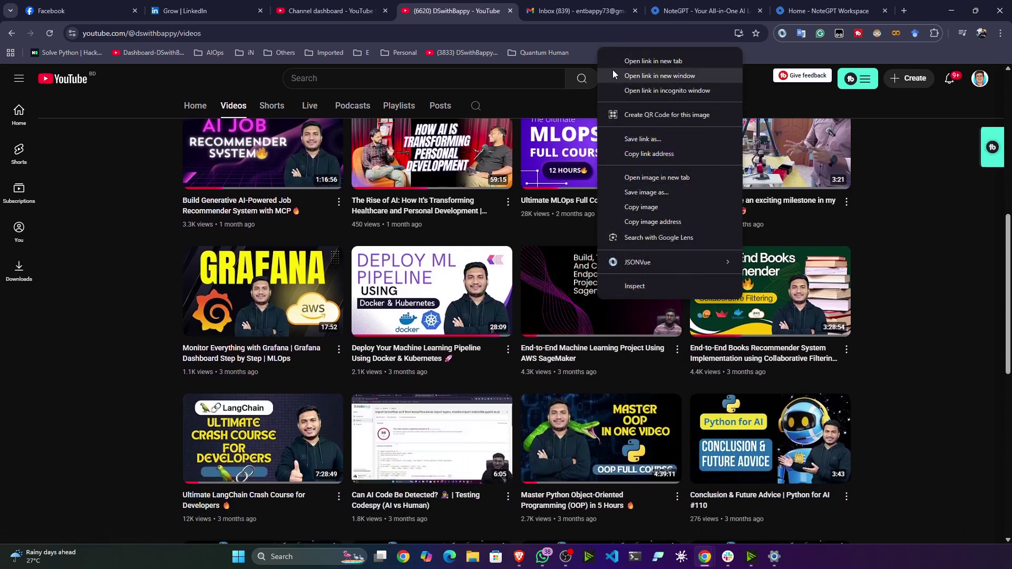
click(625, 58)
click(531, 11)
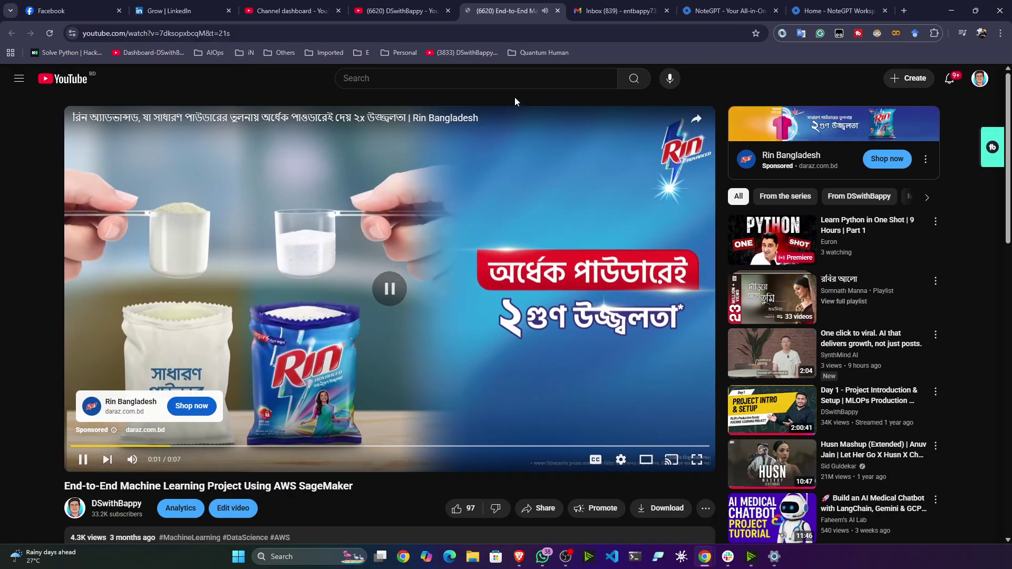
click(799, 5)
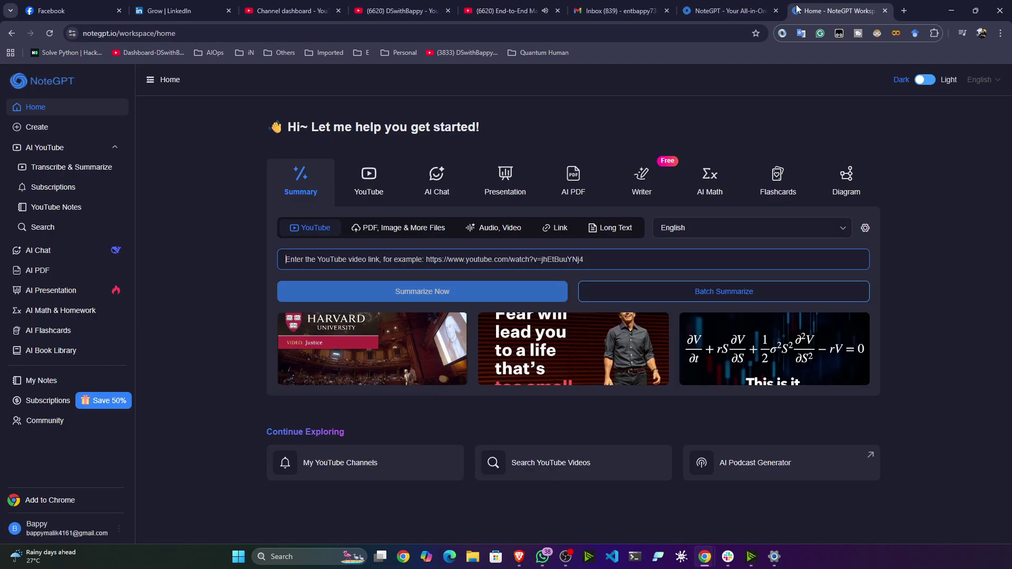
Step: Paste the SageMaker video link and summarize it
click(343, 260)
text(https://www.youtube.com/watch?v=7dksopxbcqM&t=21s)
click(450, 295)
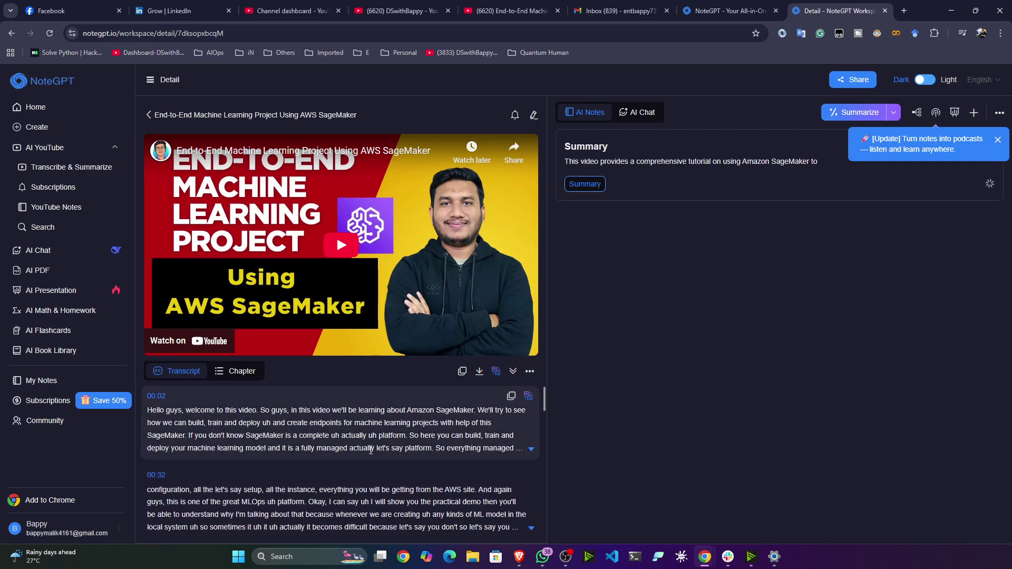
Step: Review the note's chapters, transcript, Prompt Library and AI Chat, then return Home
scroll(194, 453, down, 10)
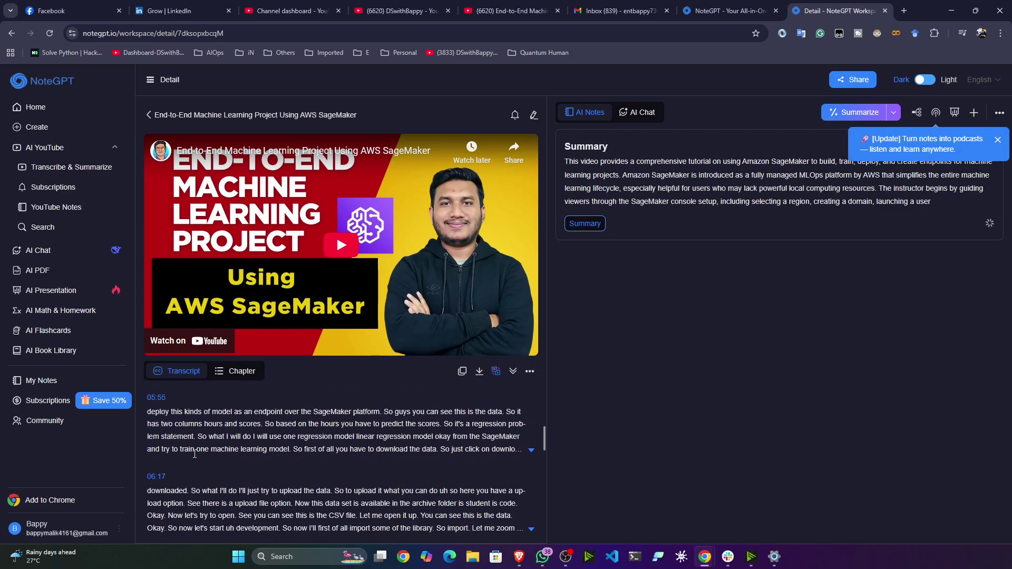
scroll(194, 454, down, 20)
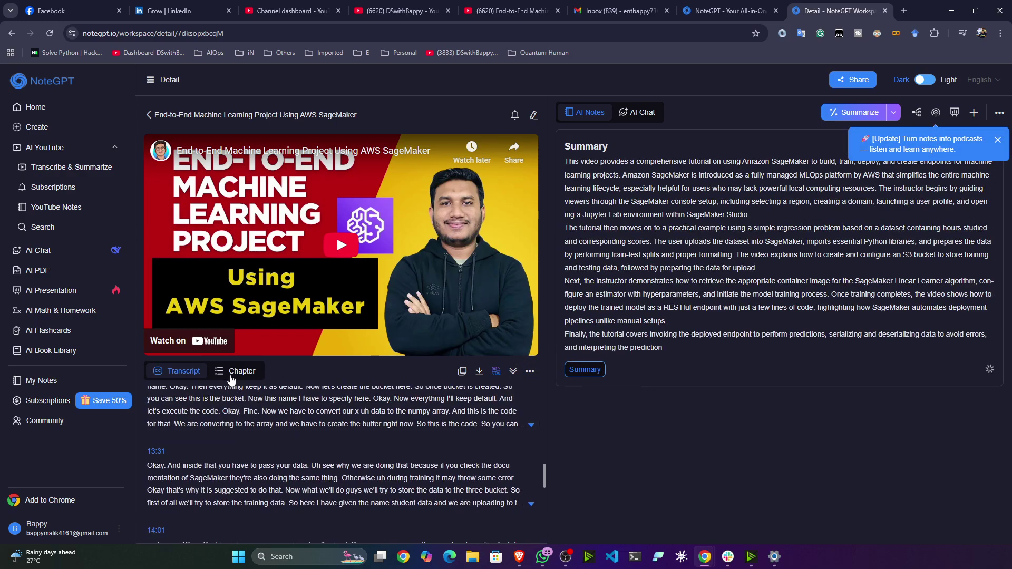
click(230, 375)
click(174, 373)
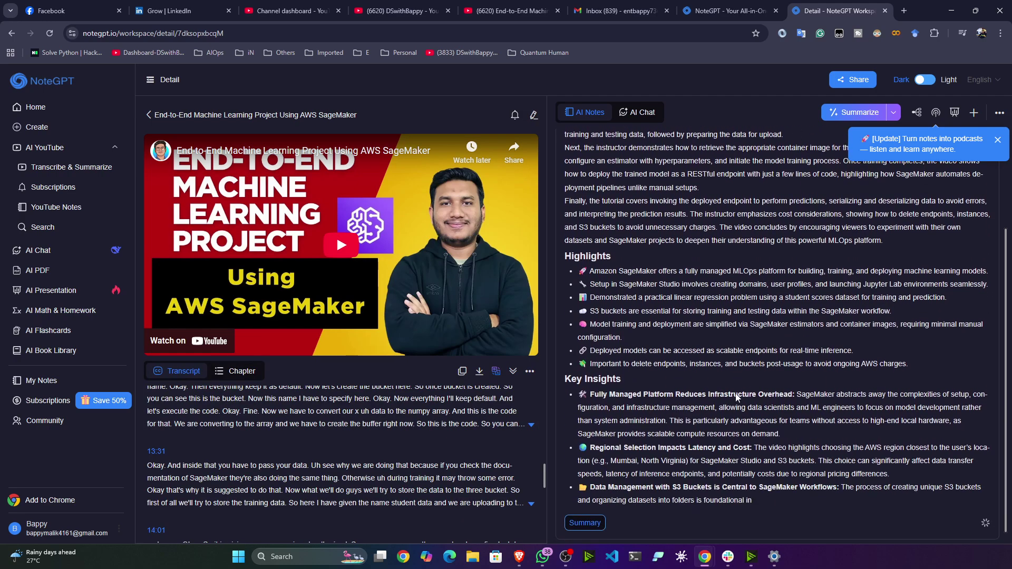
click(892, 113)
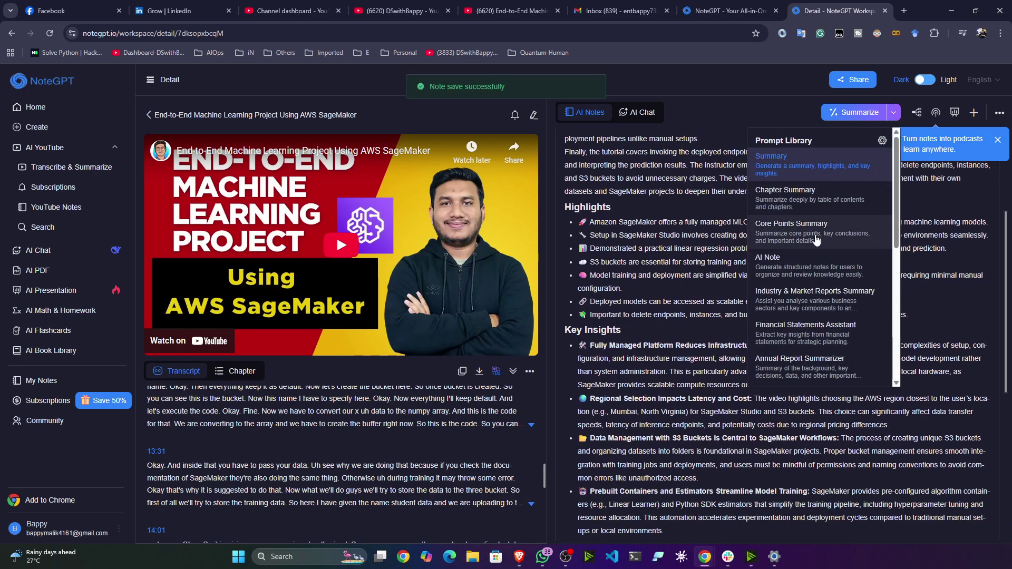
click(636, 113)
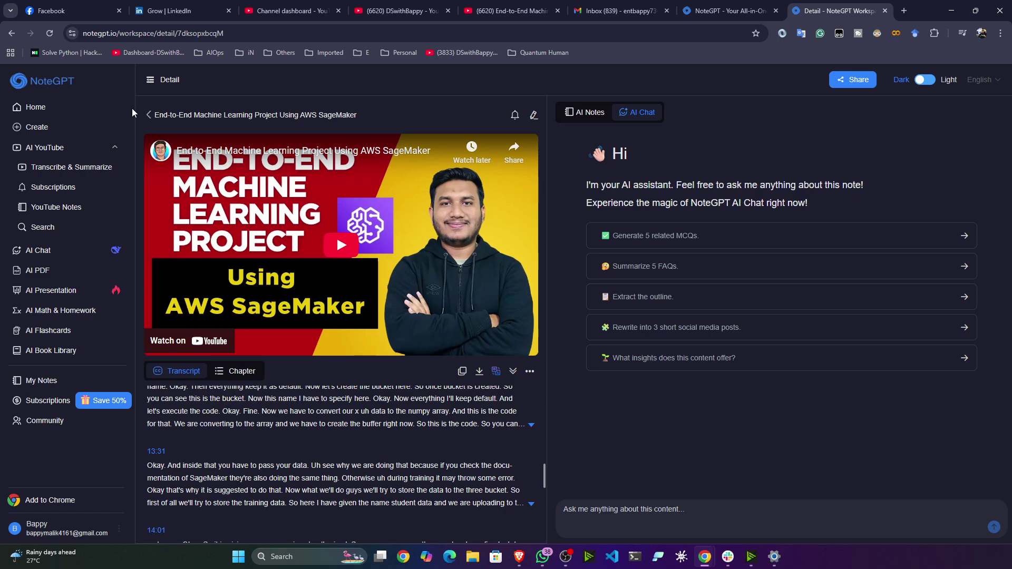
click(52, 108)
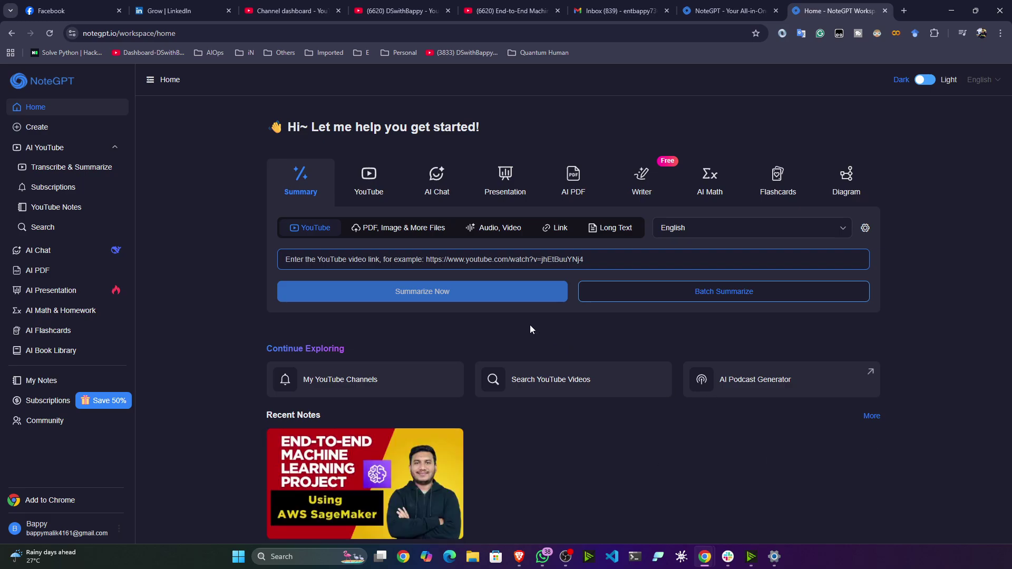
Step: Start a new presentation and review detail-level and model options, keeping the Basic Model
click(504, 179)
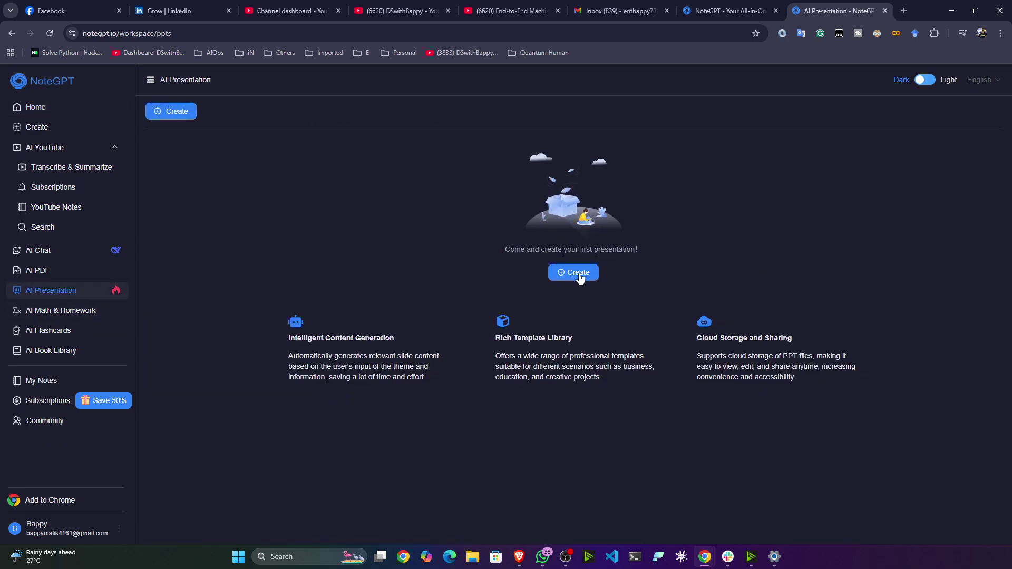
click(175, 115)
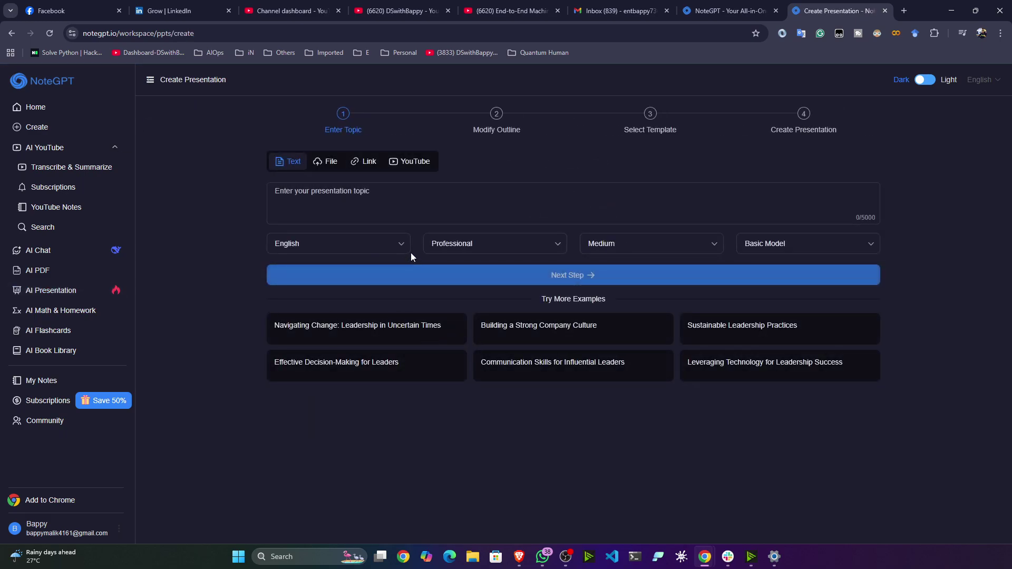
click(713, 253)
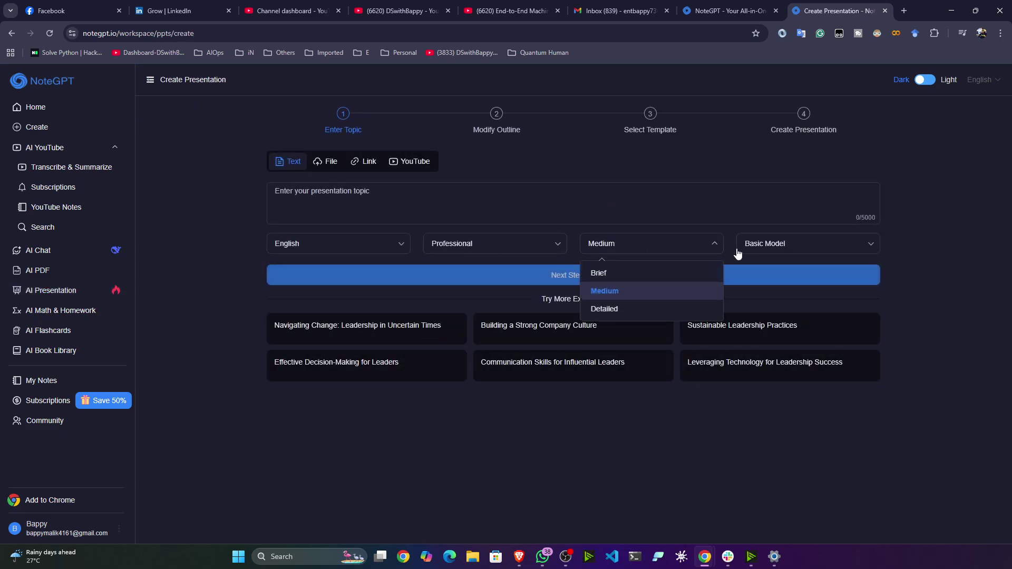
click(785, 249)
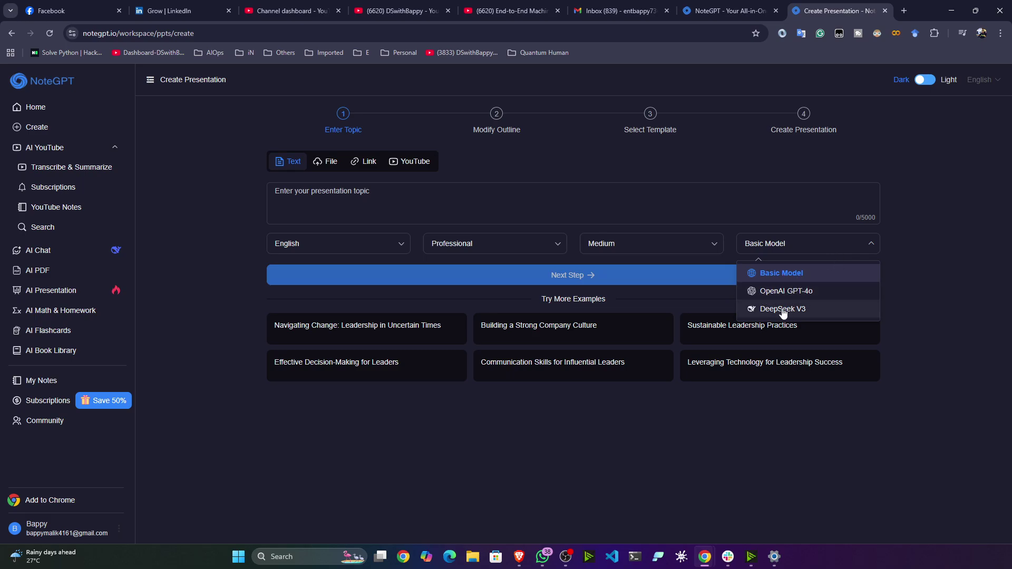
click(926, 296)
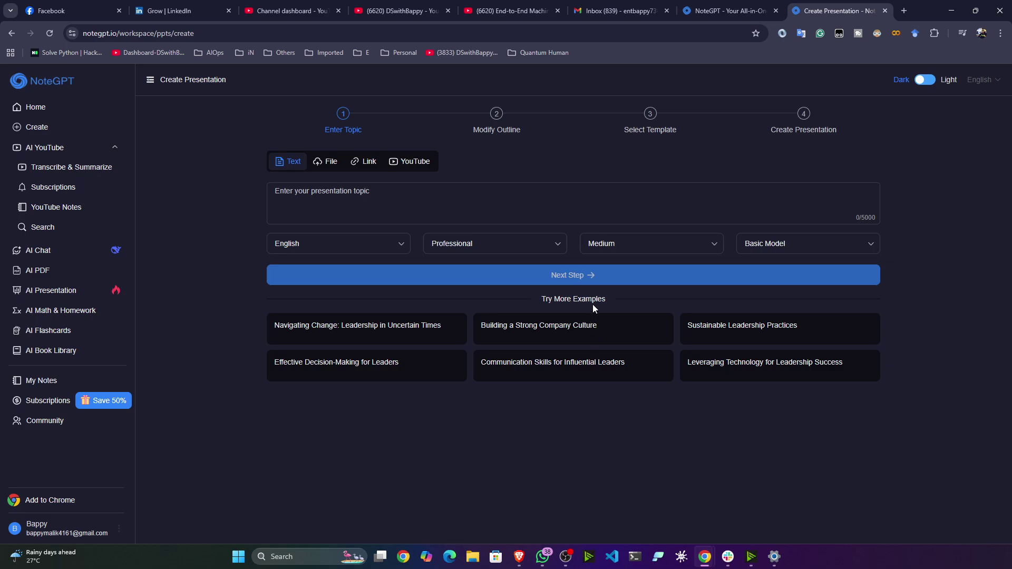
Step: Generate an outline from the 'Building a Strong Company Culture' example topic and accept it
click(327, 216)
click(555, 336)
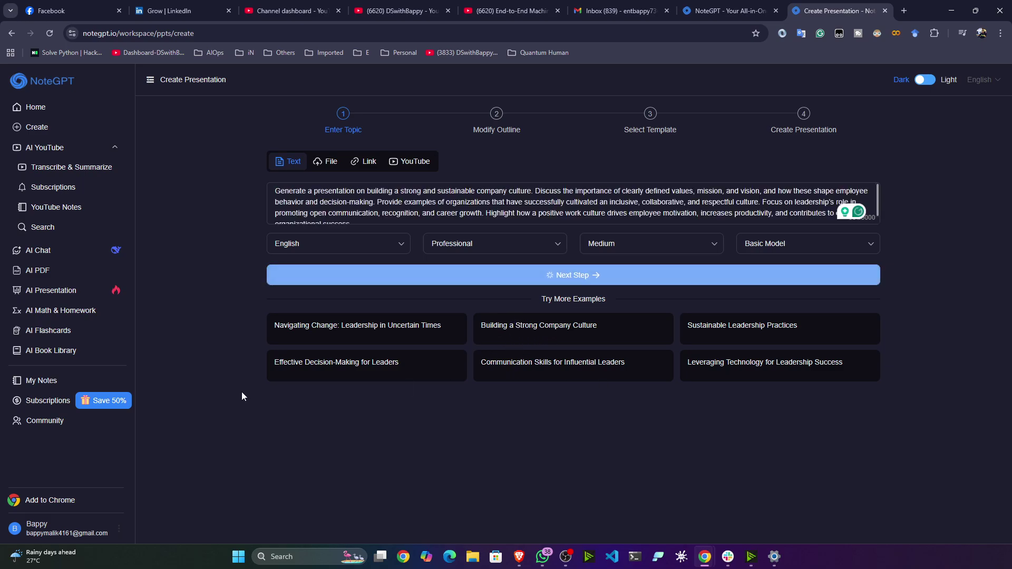
scroll(498, 212, down, 1)
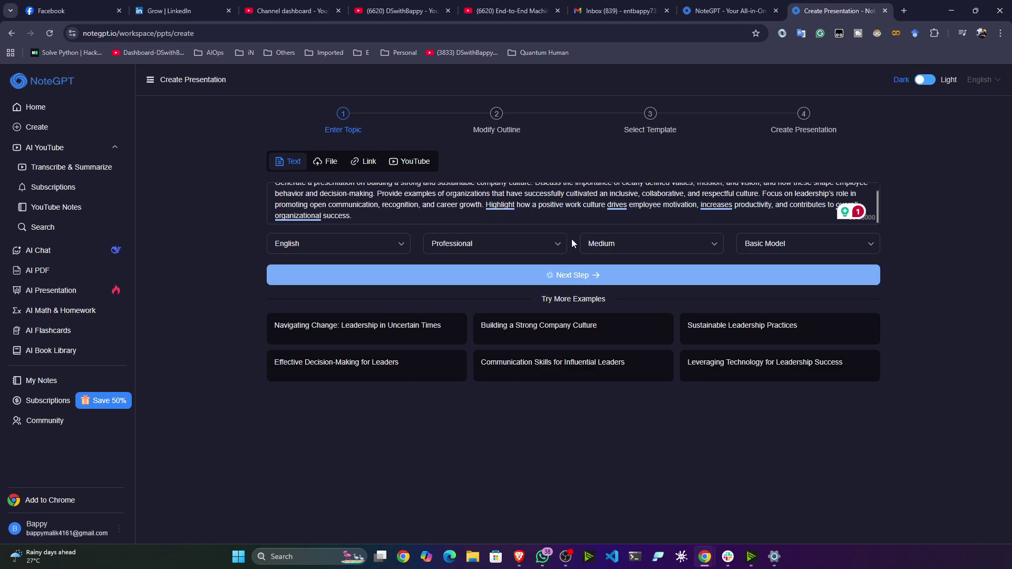
click(611, 279)
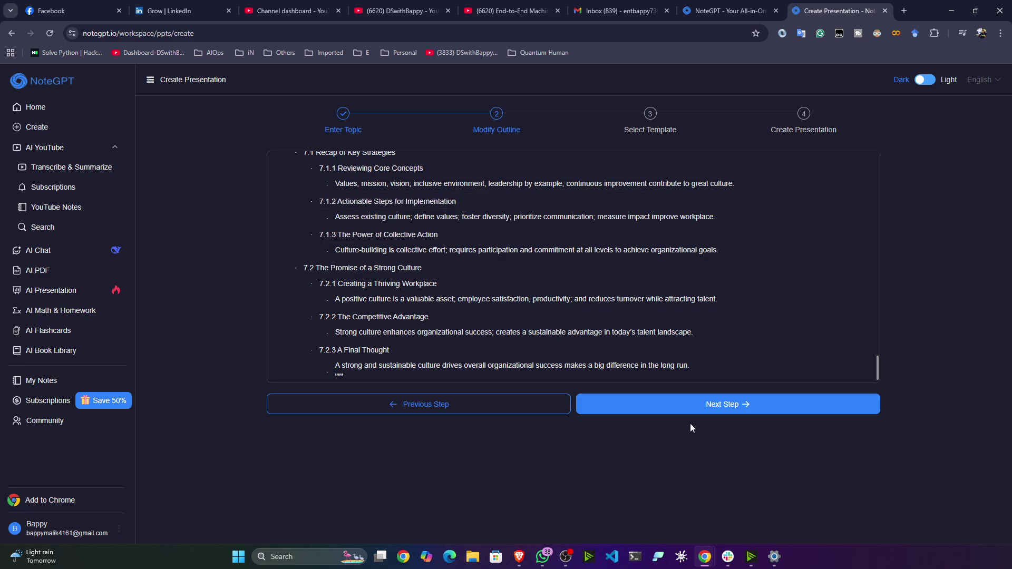
click(691, 407)
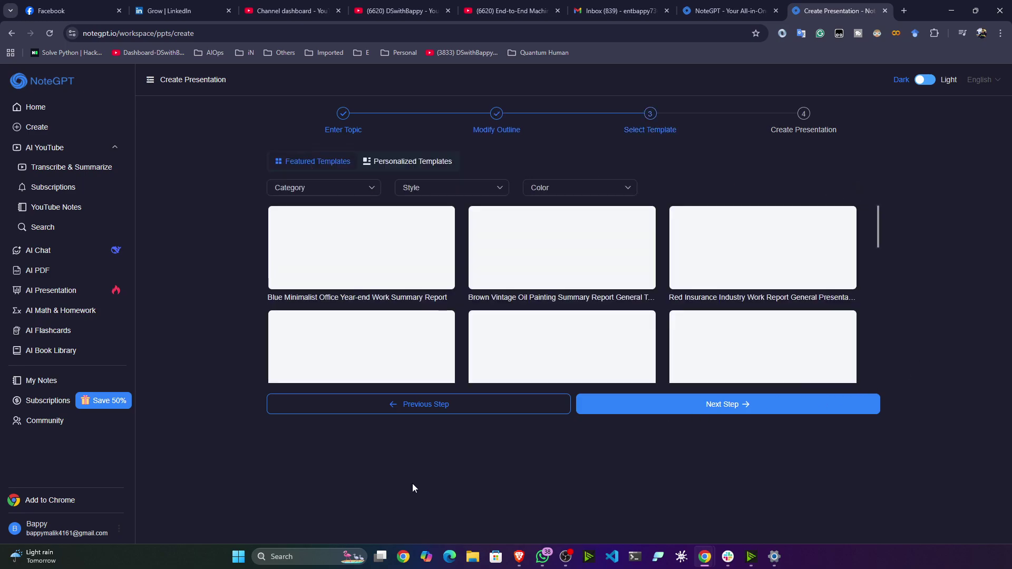
Step: Pick the Orange Financial Work template and build the 29-slide company culture deck
scroll(803, 384, down, 2)
scroll(802, 385, down, 4)
scroll(777, 325, up, 6)
click(773, 302)
click(733, 407)
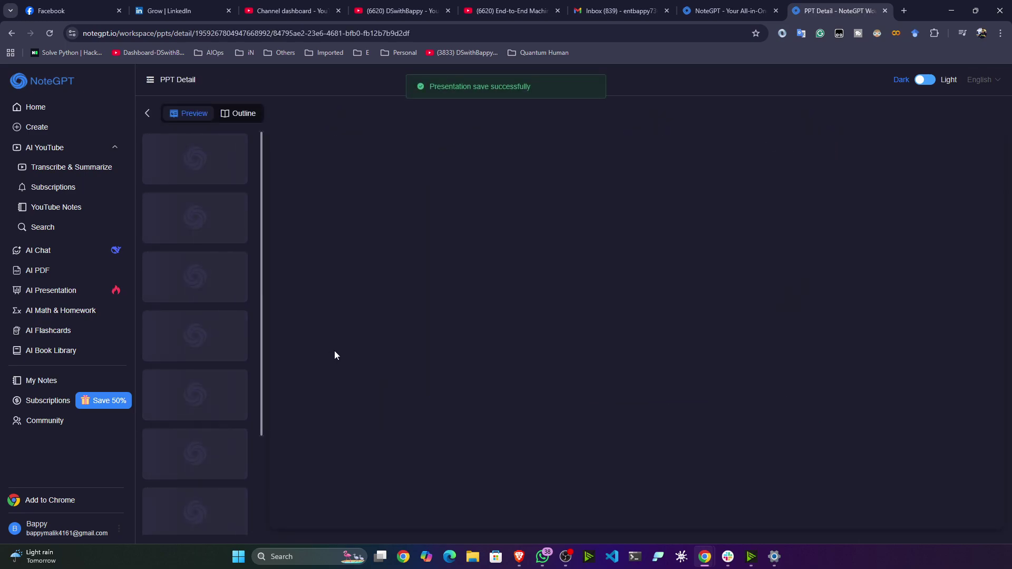
Step: View slides 4 to 7, including Defining Values, Mission, and Vision and The Power of Core Values
scroll(207, 366, down, 1)
scroll(192, 366, down, 3)
scroll(192, 366, up, 4)
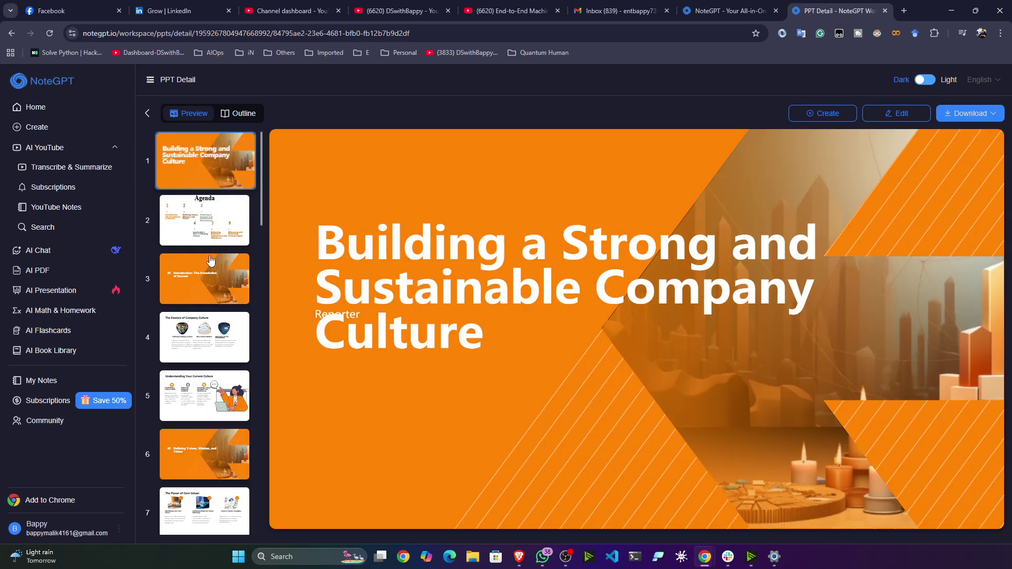
scroll(208, 264, down, 2)
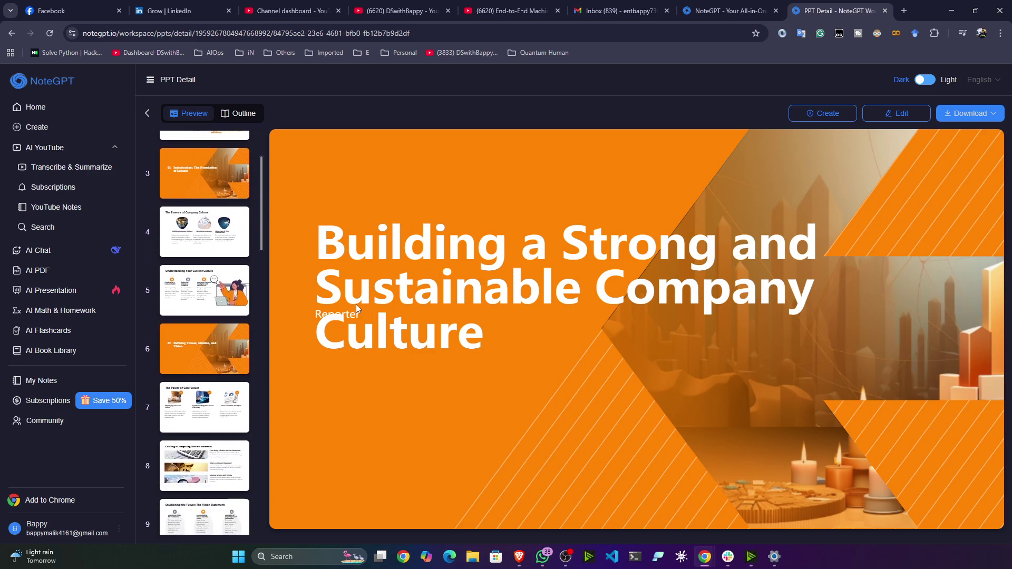
click(205, 257)
click(199, 293)
click(201, 345)
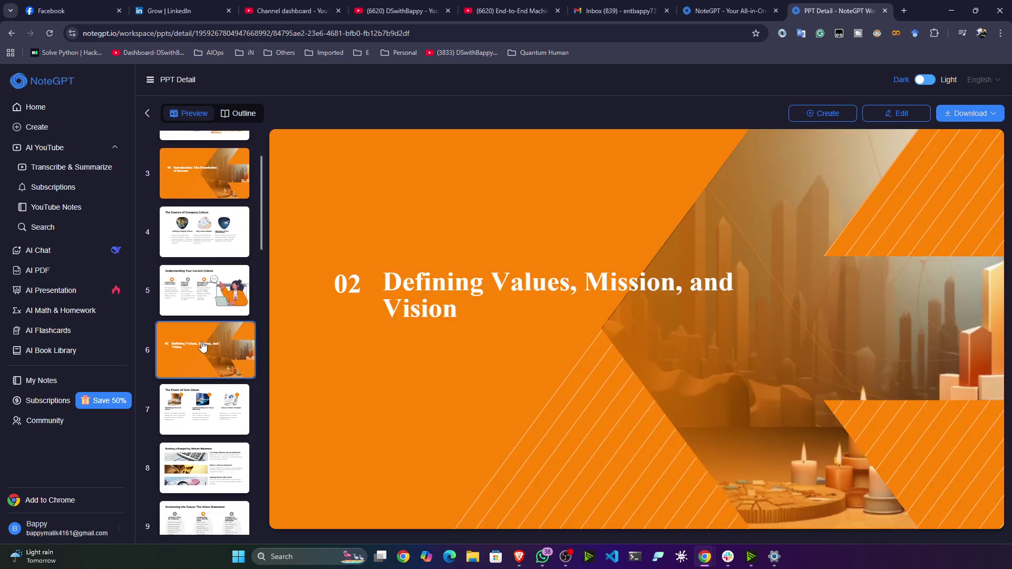
click(205, 412)
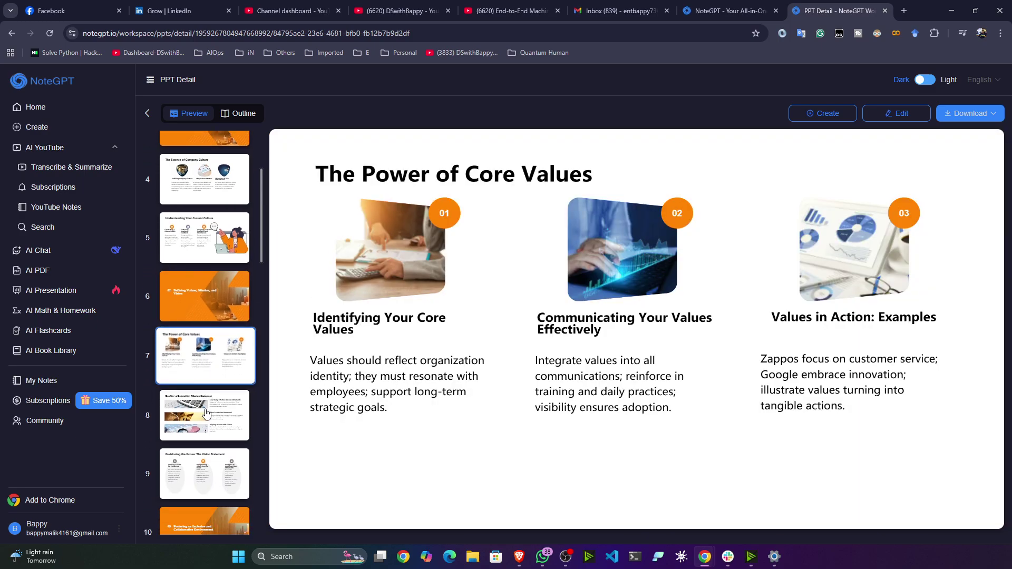
Step: Page through slides 8 to 20, Work-Life Balance and Well-being, then return Home
click(205, 413)
click(206, 413)
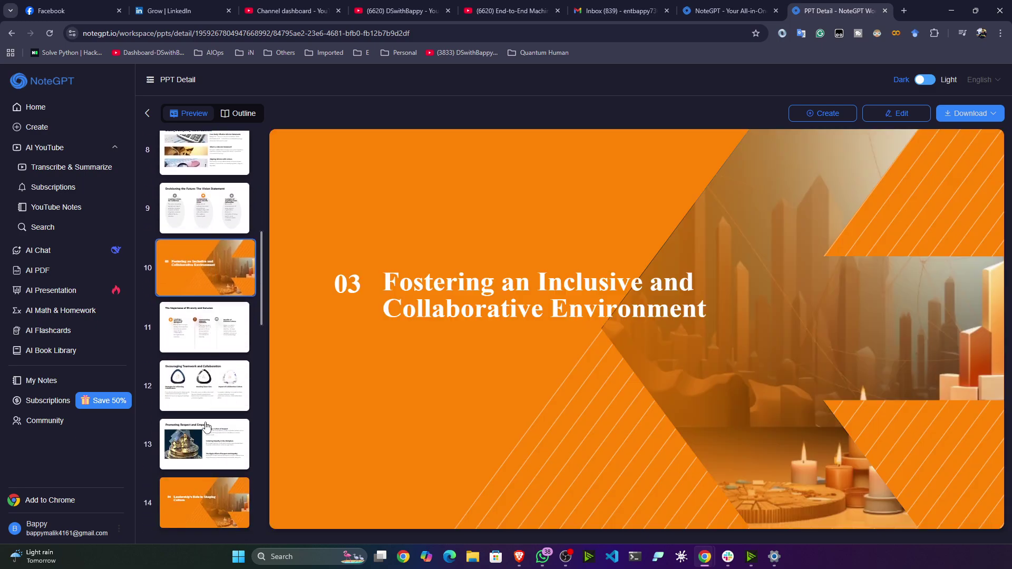
click(202, 409)
click(203, 411)
click(203, 412)
click(200, 414)
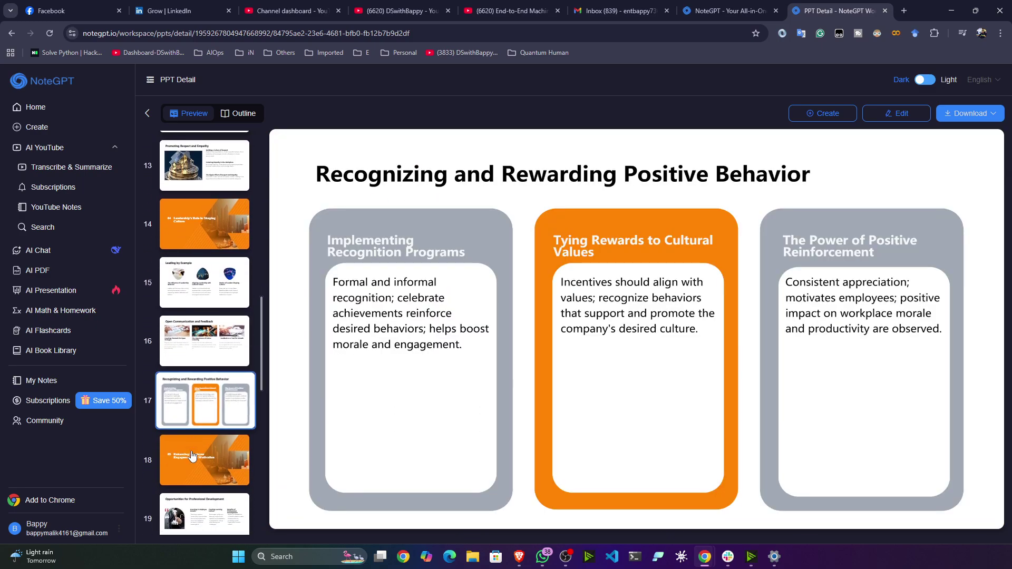
click(190, 480)
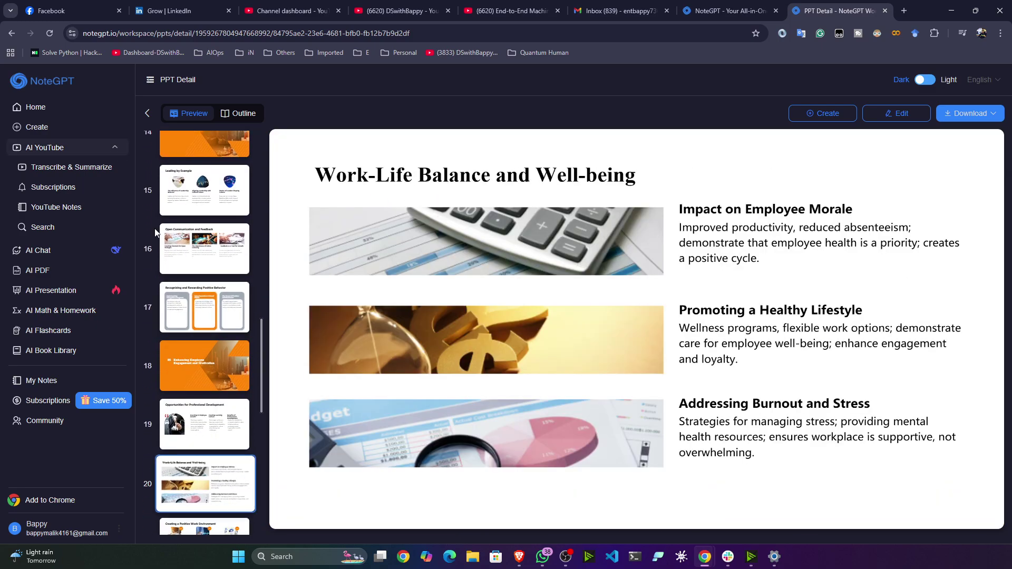
click(42, 107)
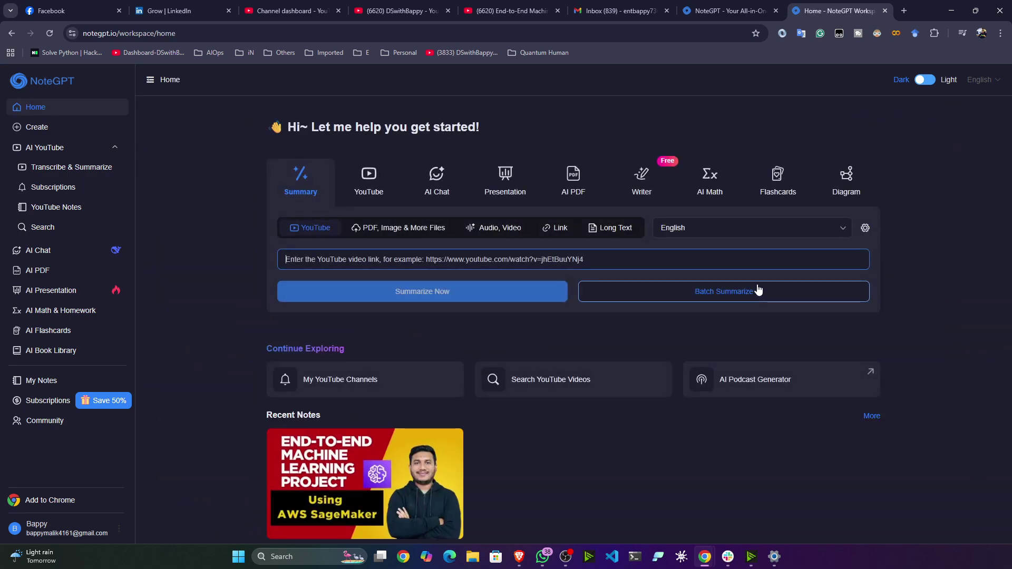
Step: Open AI Paper Writer and generate the example 1500-word Chicago-style essay on AI in education
click(642, 181)
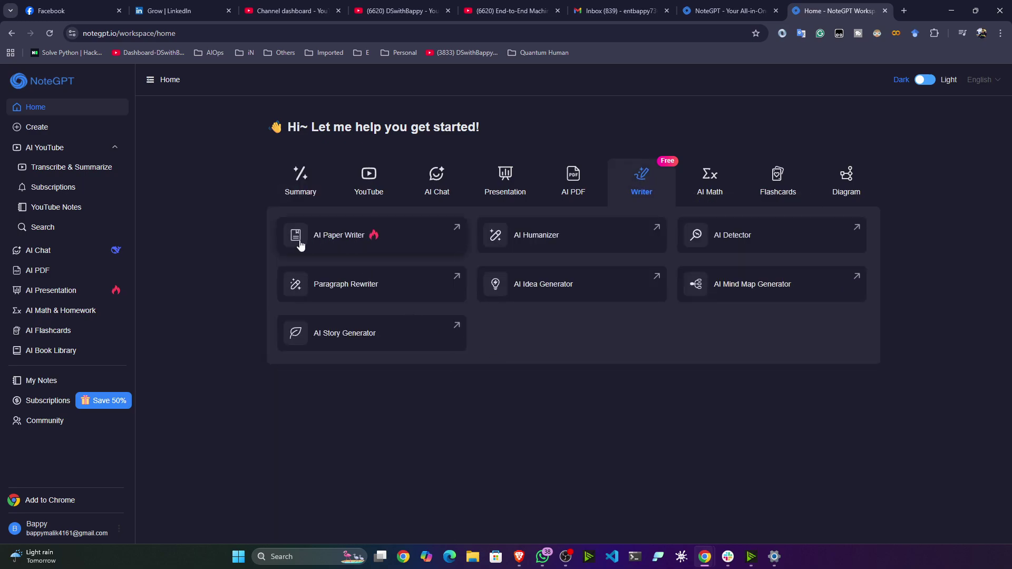
click(336, 238)
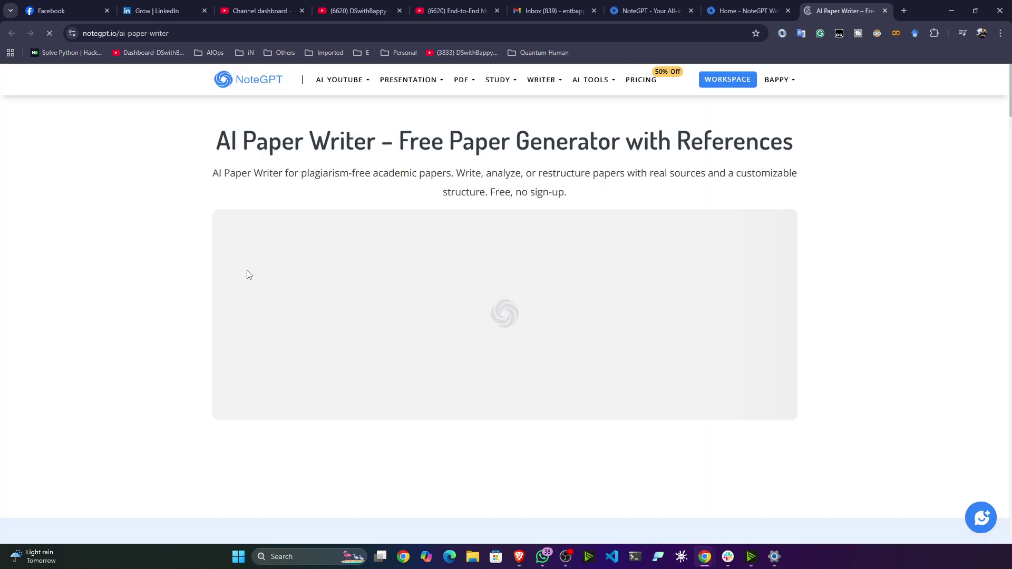
scroll(490, 316, down, 1)
click(368, 258)
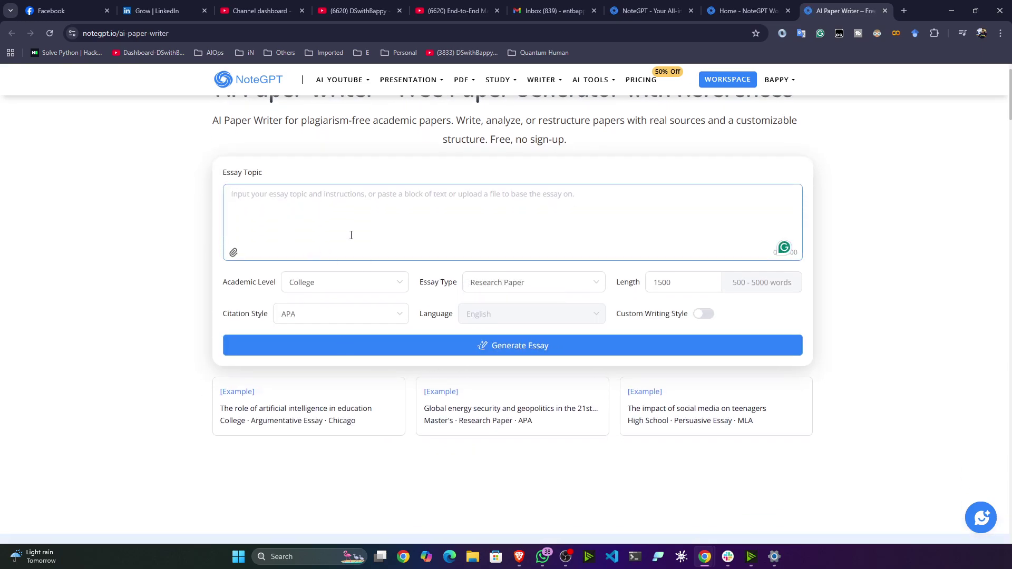
click(276, 416)
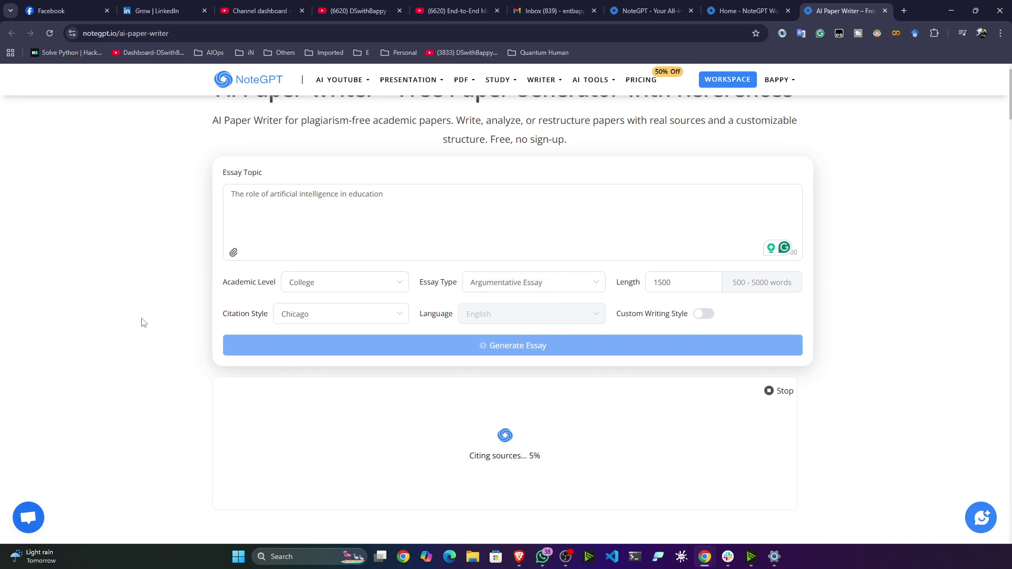
scroll(142, 322, up, 1)
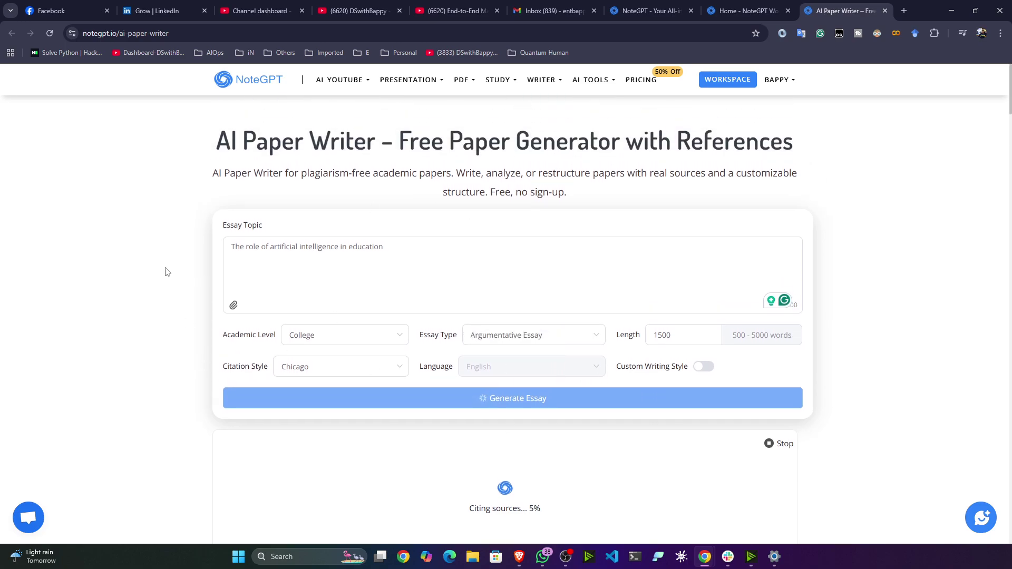
Step: Scroll through the streaming AI-in-education essay as it grows to the critical and computational thinking section
scroll(166, 271, down, 7)
scroll(180, 270, down, 1)
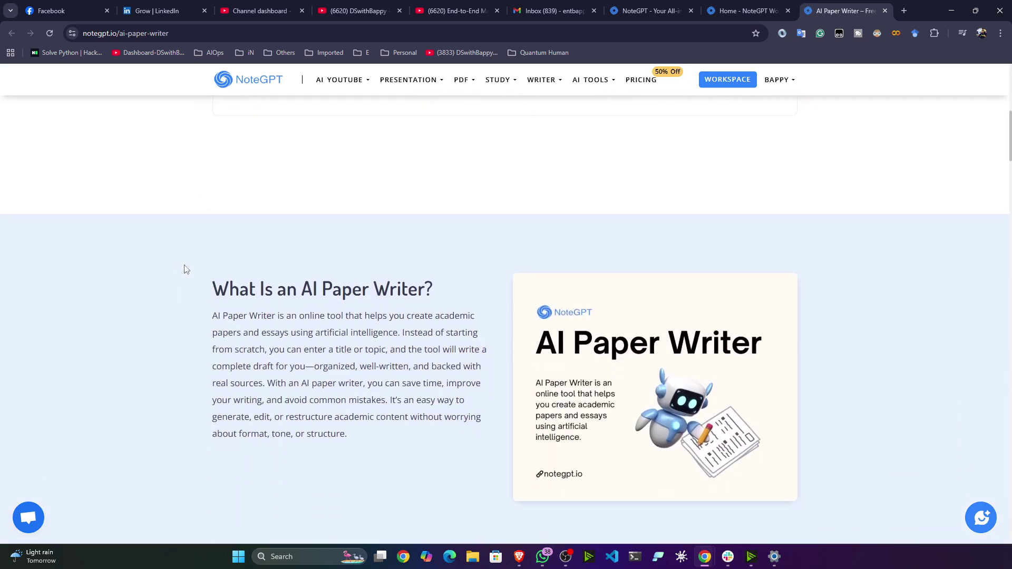
scroll(185, 268, up, 8)
scroll(183, 270, down, 2)
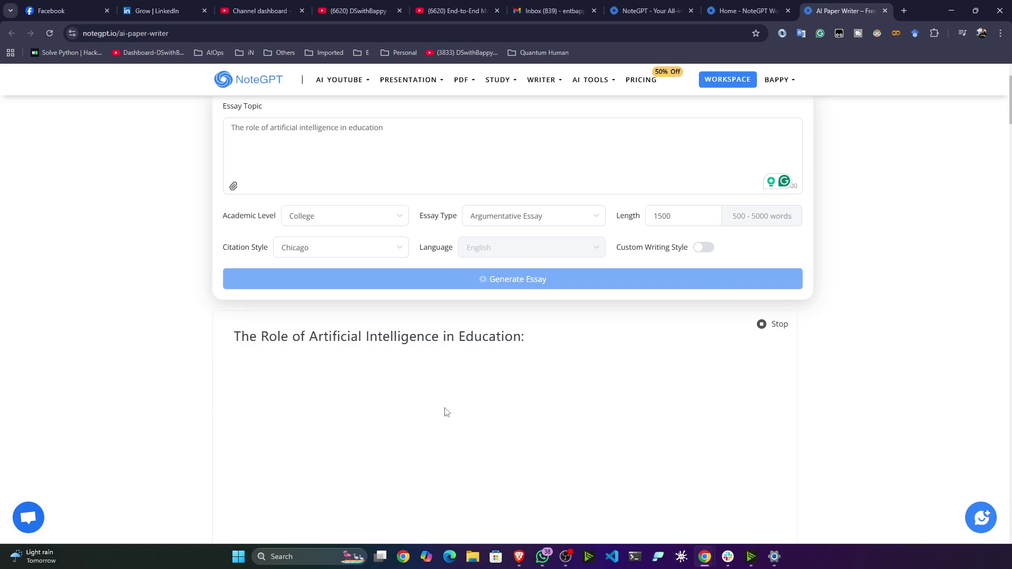
scroll(167, 280, down, 3)
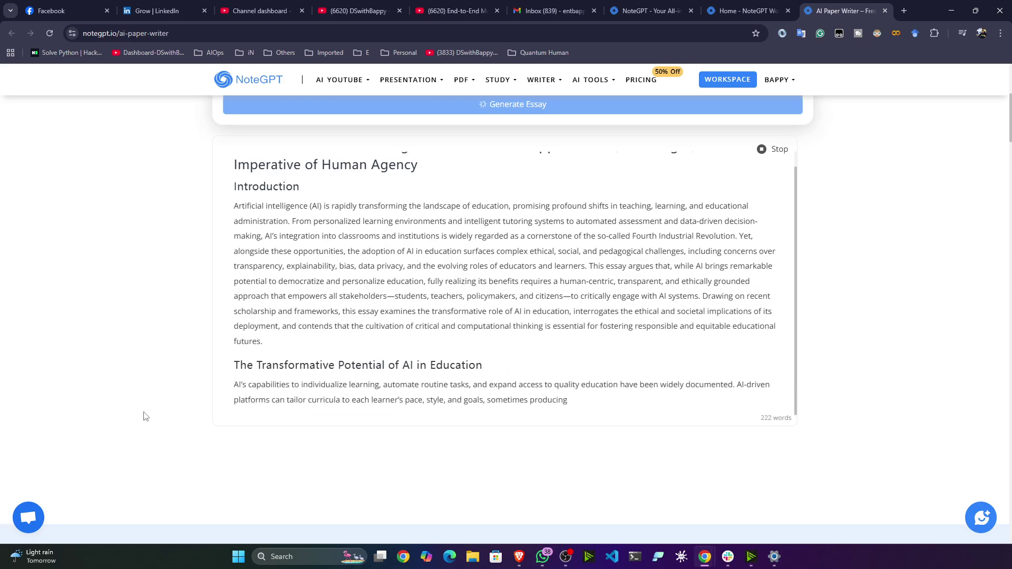
scroll(418, 294, down, 2)
scroll(187, 337, up, 2)
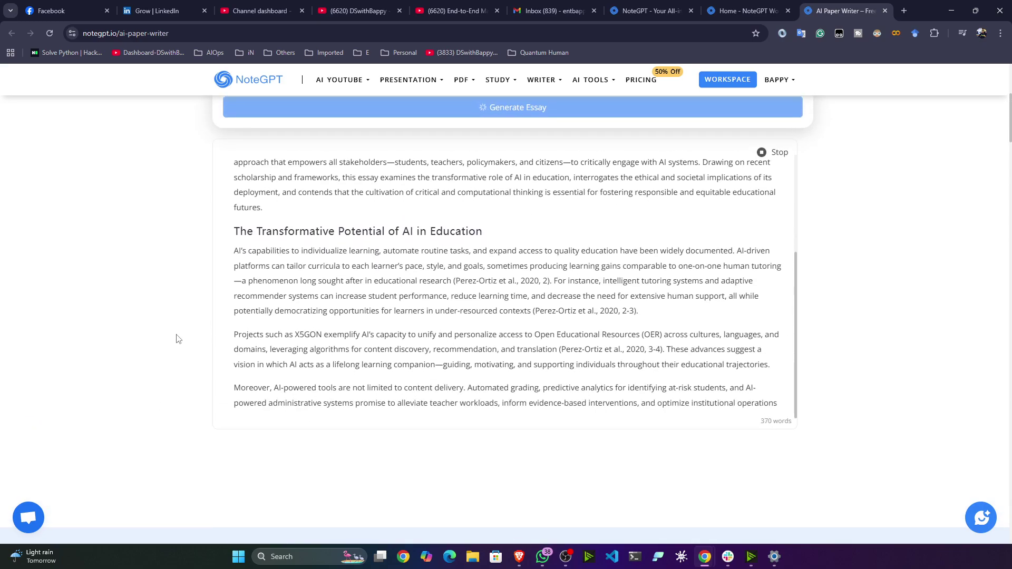
scroll(188, 337, down, 1)
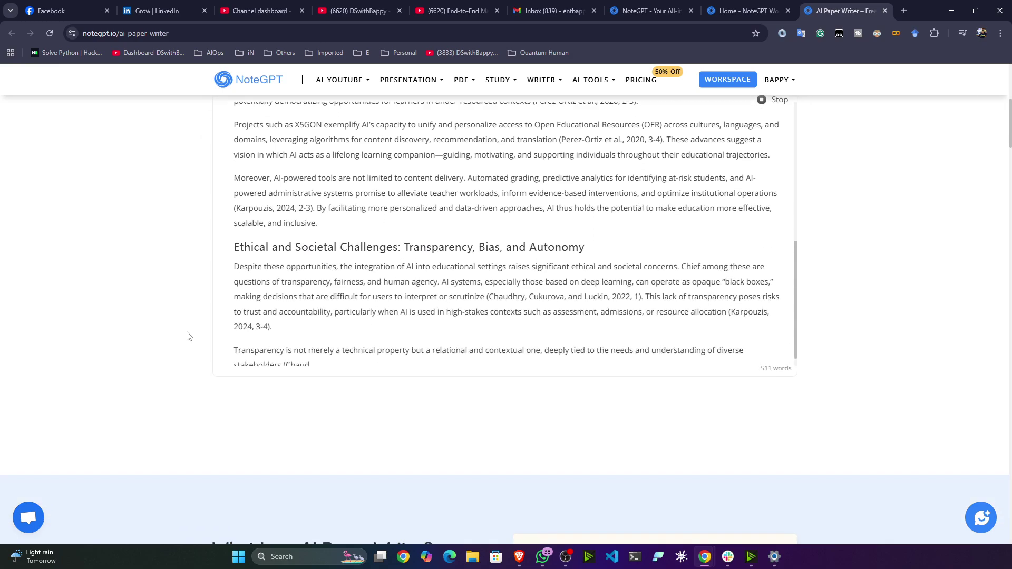
scroll(348, 271, up, 1)
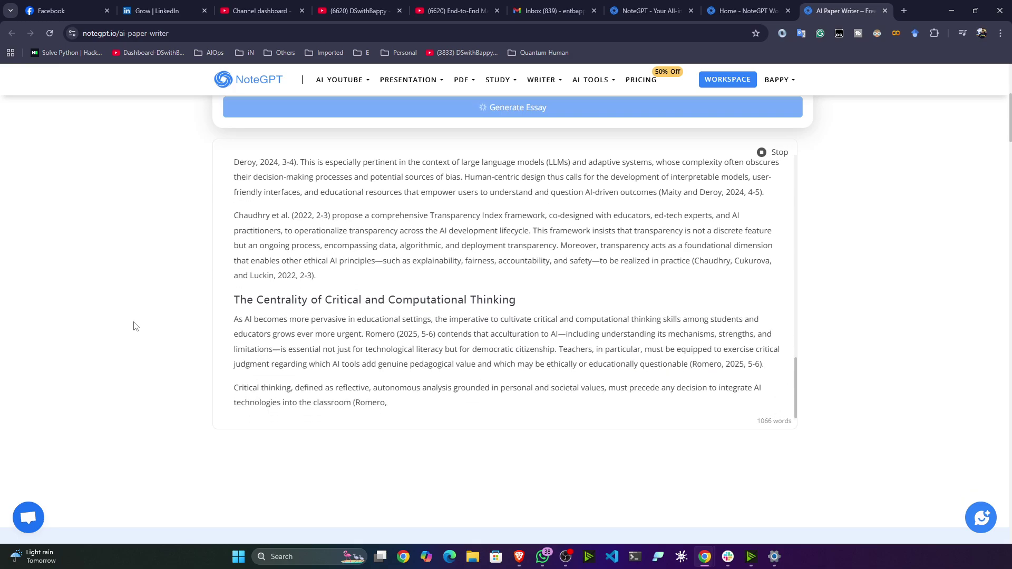
scroll(134, 326, up, 1)
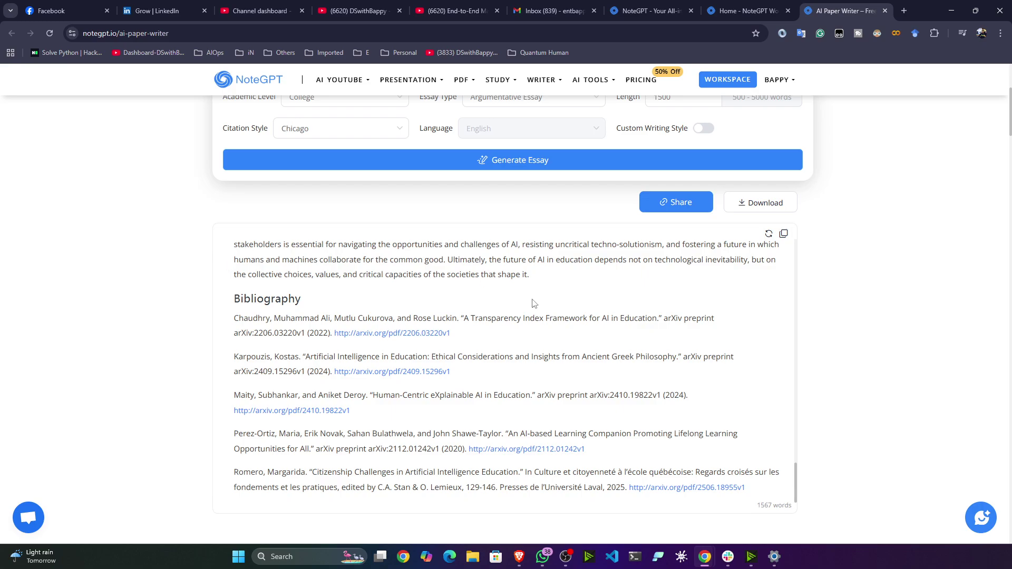
scroll(494, 303, up, 15)
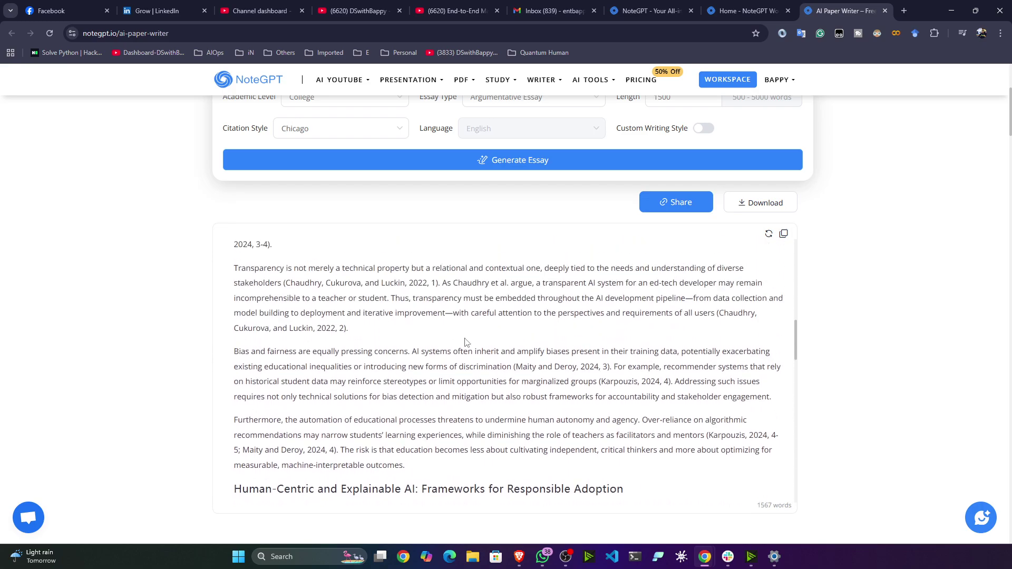
scroll(416, 381, up, 8)
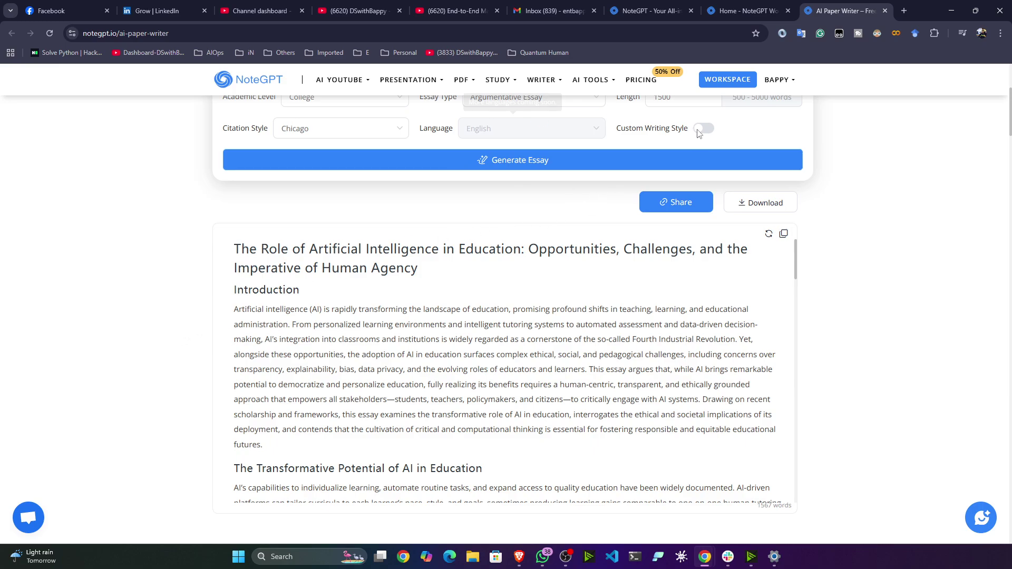
scroll(686, 126, up, 4)
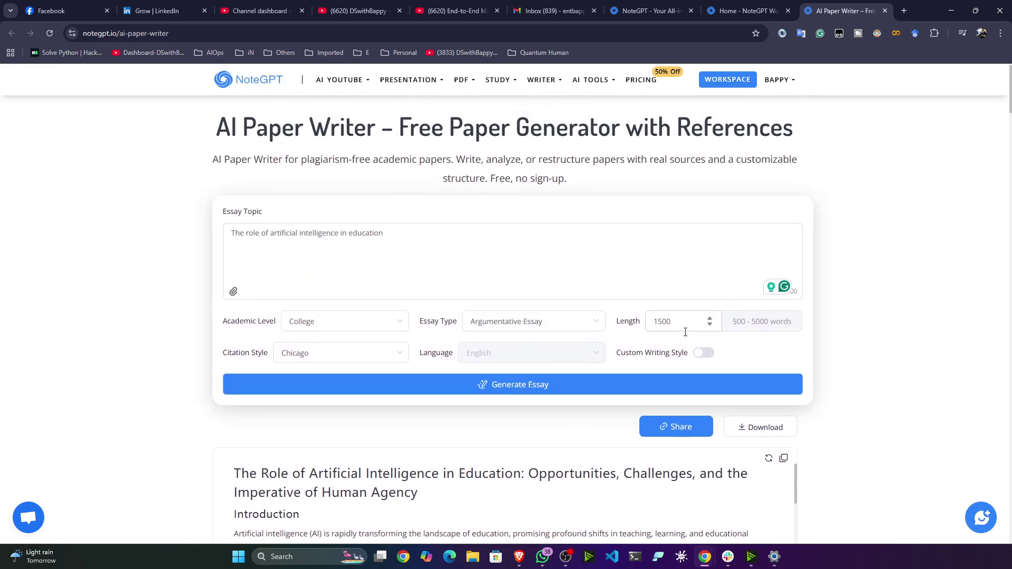
scroll(161, 244, up, 1)
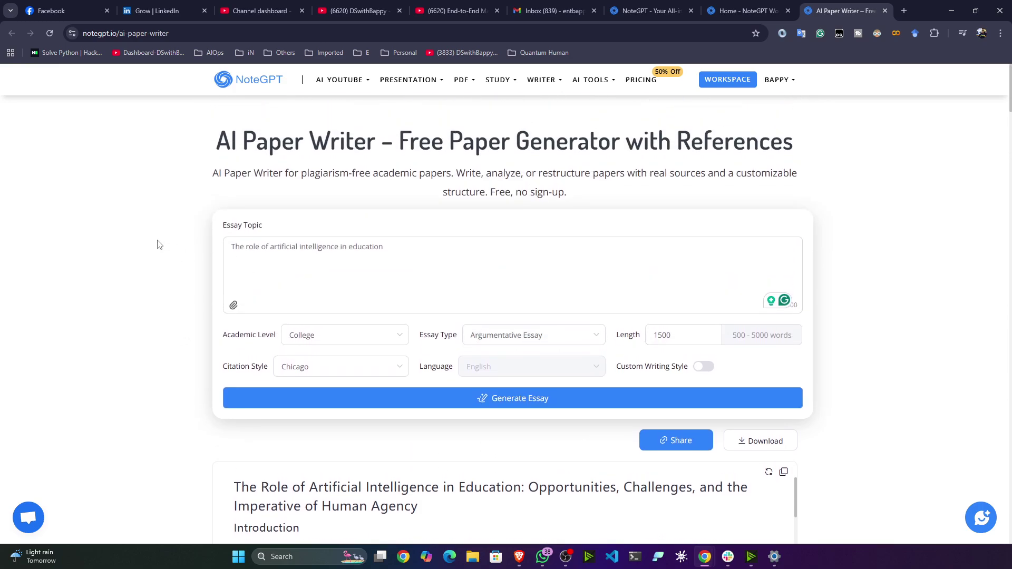